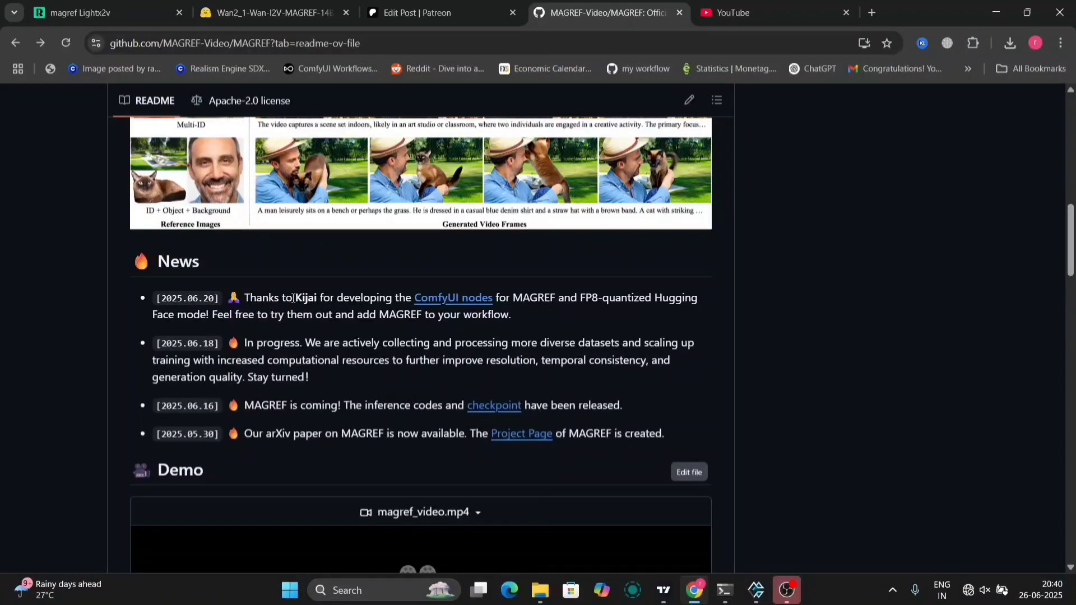
pyautogui.moveTo(293, 298); pyautogui.dragTo(476, 328)
pyautogui.click(529, 335)
pyautogui.scroll(-5, 529, 334)
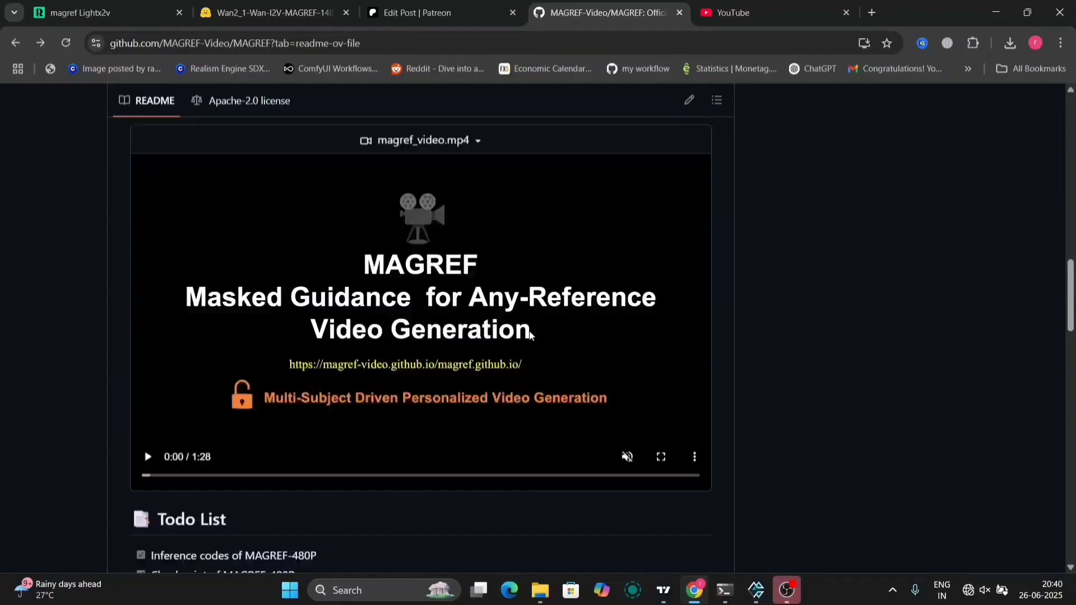
pyautogui.scroll(-1, 529, 334)
pyautogui.scroll(-5, 529, 335)
pyautogui.scroll(-5, 529, 334)
pyautogui.scroll(-5, 529, 335)
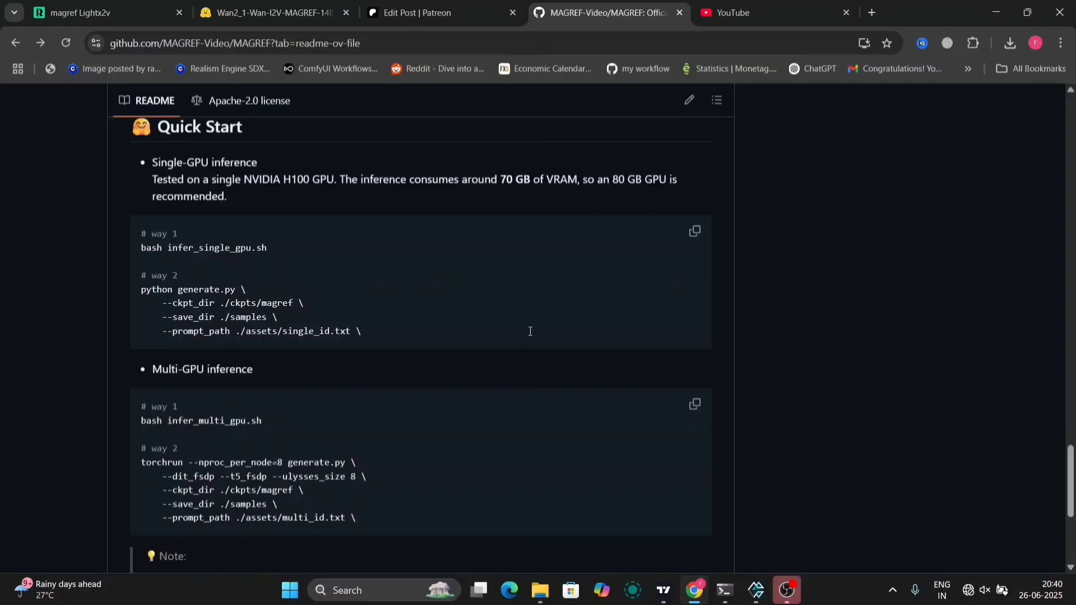
pyautogui.scroll(-3, 528, 335)
pyautogui.scroll(3, 529, 335)
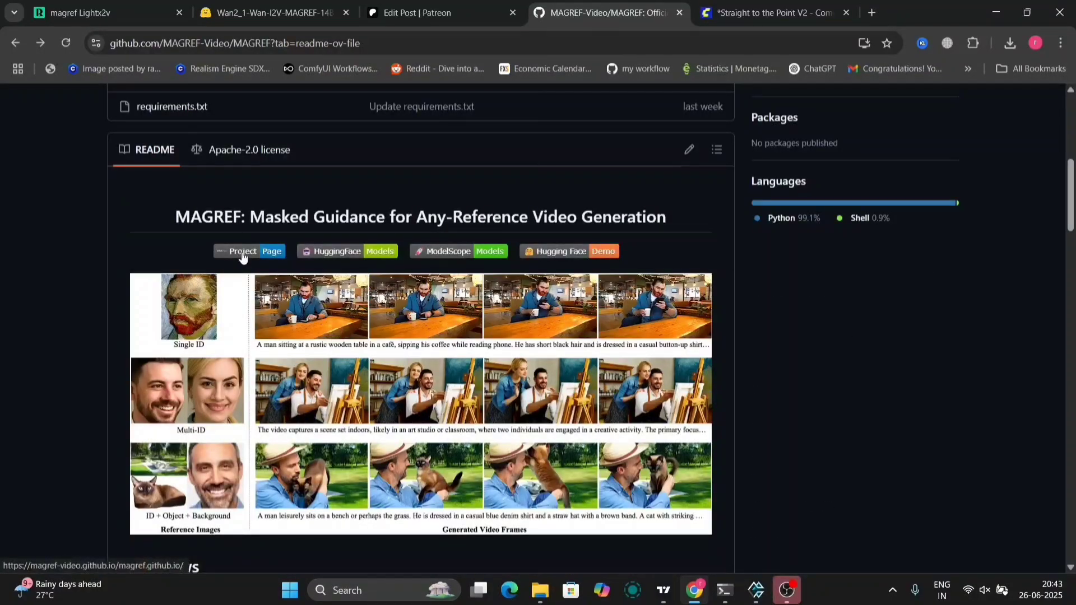
# Step: Browse the MAGREF project website's Single-ID, Multi-ID and ID-Object demo galleries
pyautogui.click(243, 252)
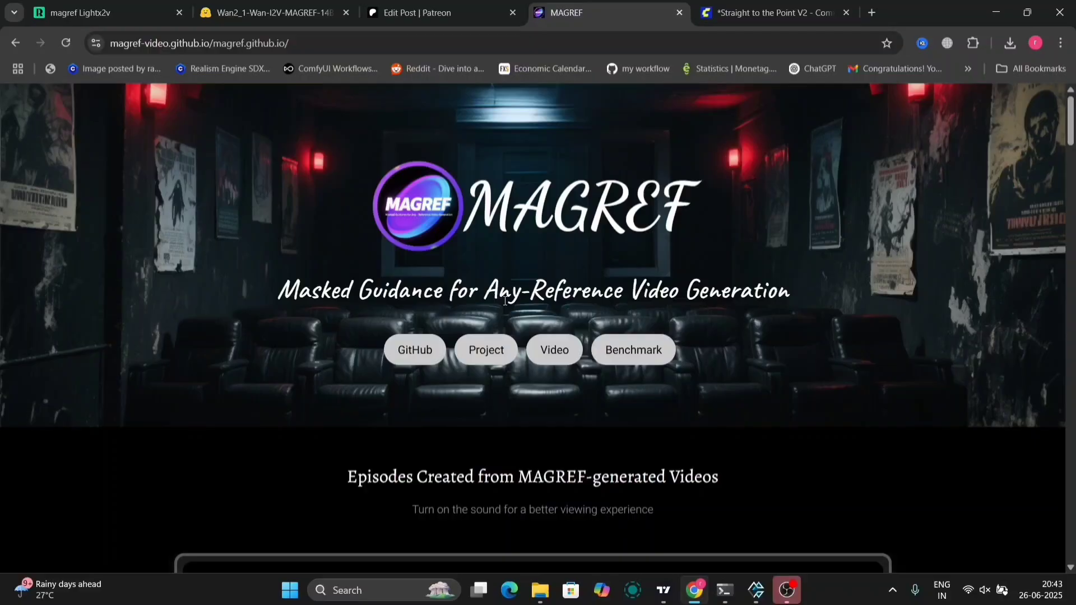
pyautogui.scroll(-5, 593, 461)
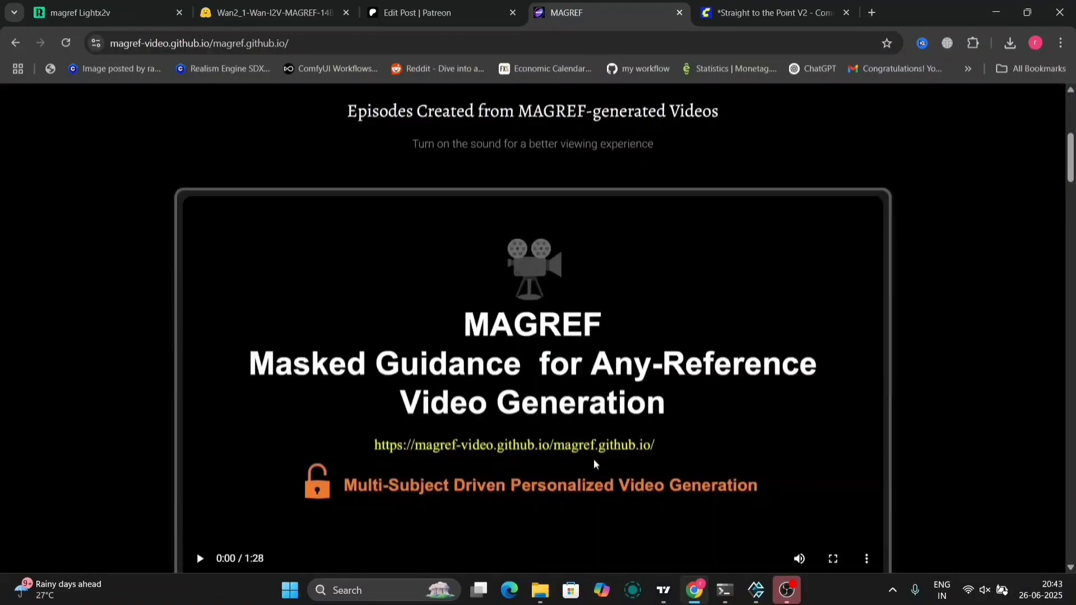
pyautogui.scroll(-1, 593, 461)
pyautogui.scroll(-8, 593, 461)
pyautogui.scroll(-2, 594, 461)
pyautogui.scroll(-1, 593, 460)
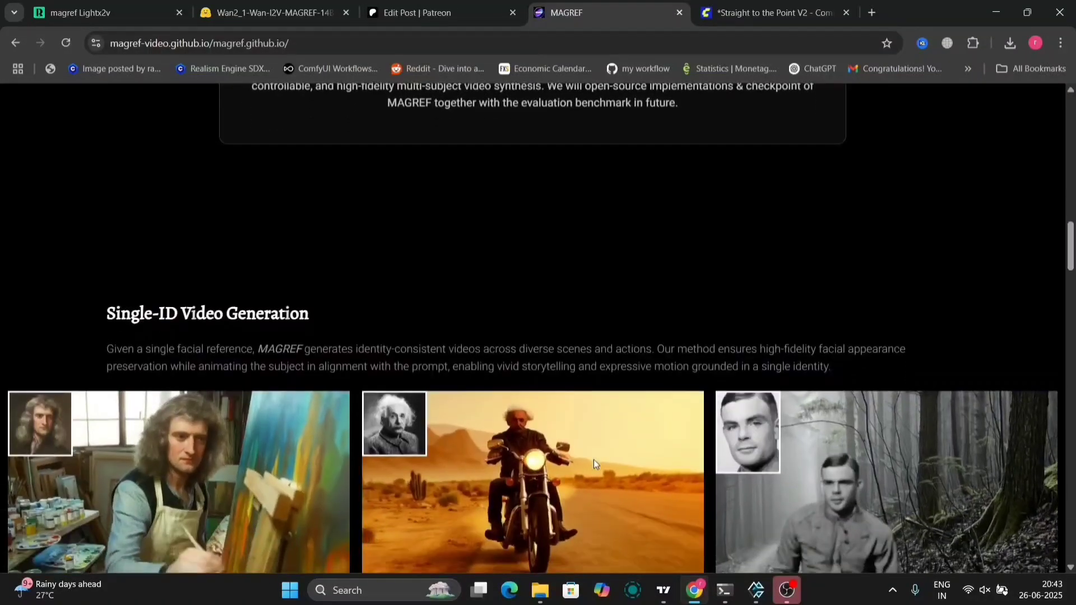
pyautogui.scroll(-2, 593, 460)
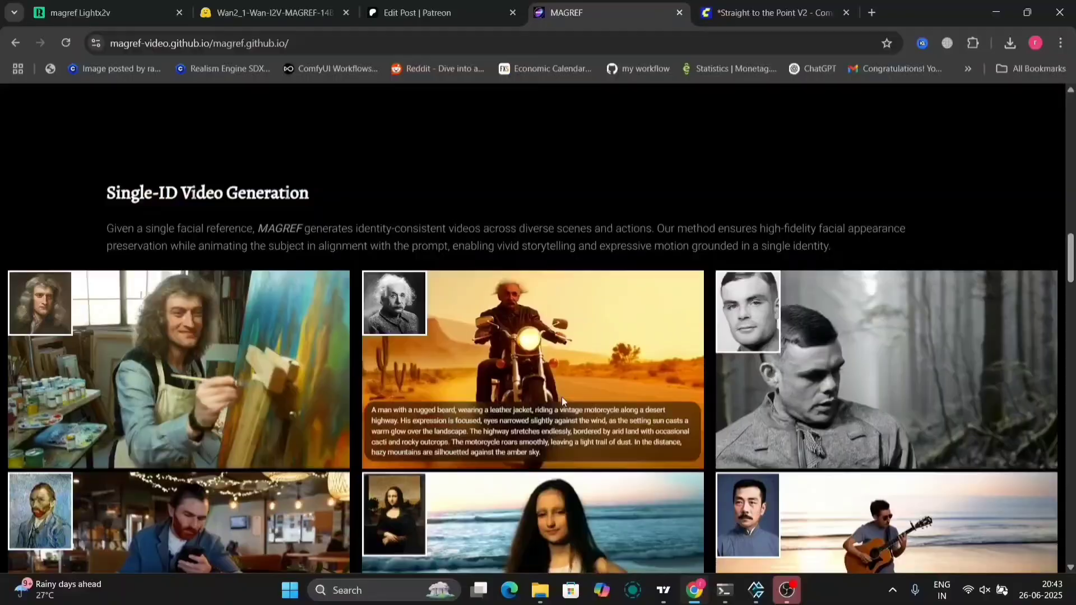
pyautogui.scroll(-2, 539, 401)
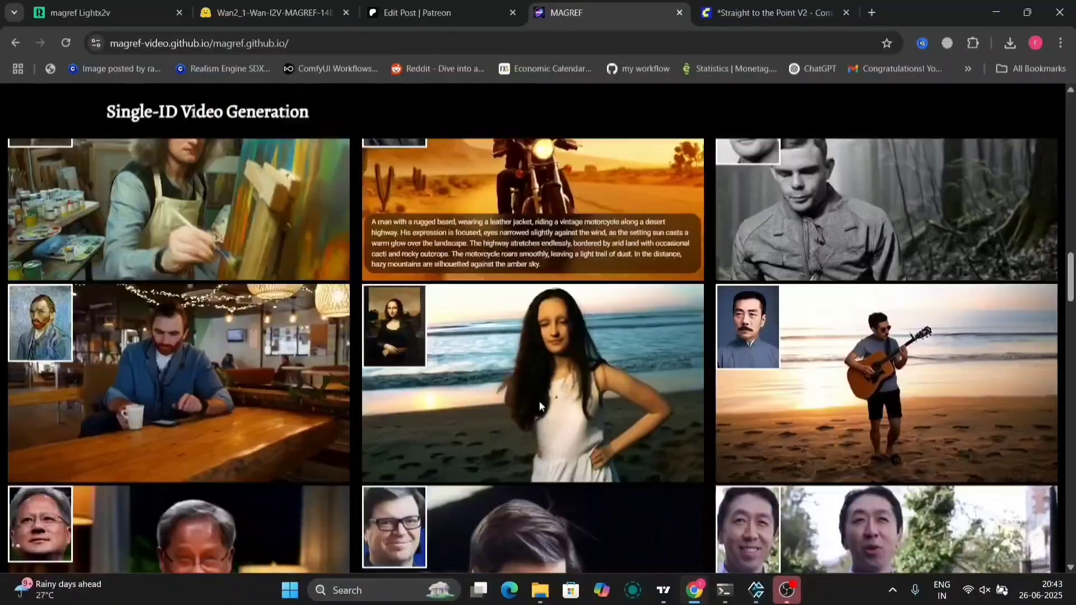
pyautogui.scroll(-3, 539, 402)
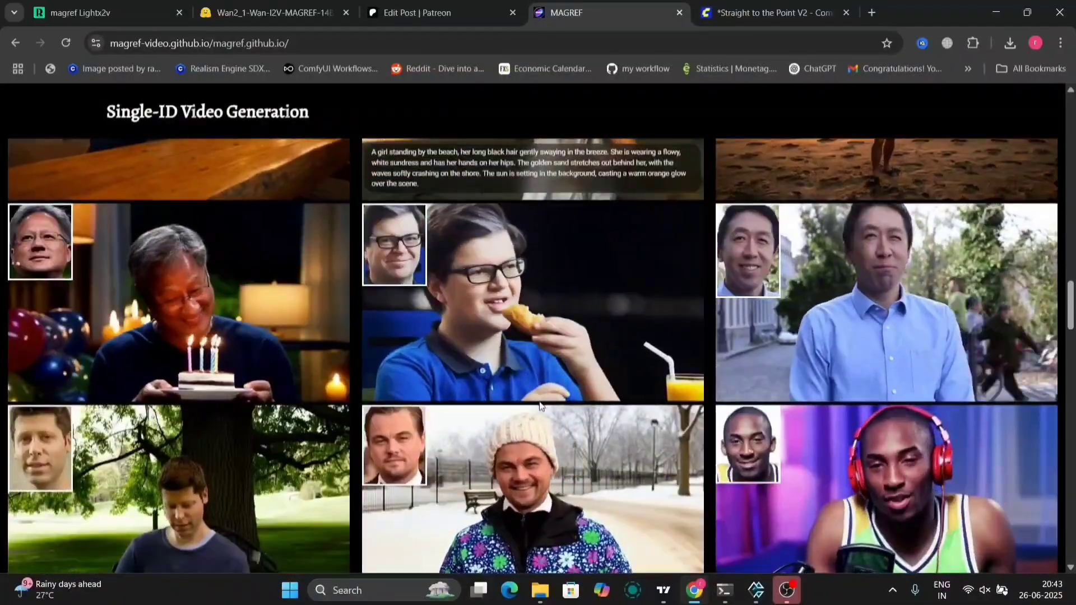
pyautogui.scroll(-5, 539, 401)
pyautogui.scroll(-2, 539, 400)
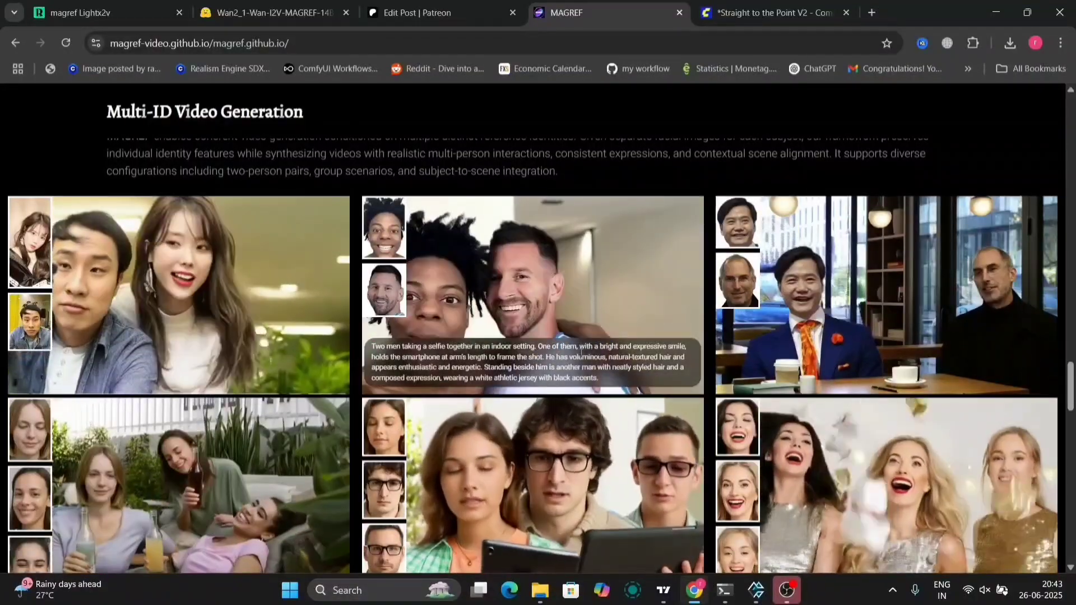
pyautogui.scroll(-1, 649, 476)
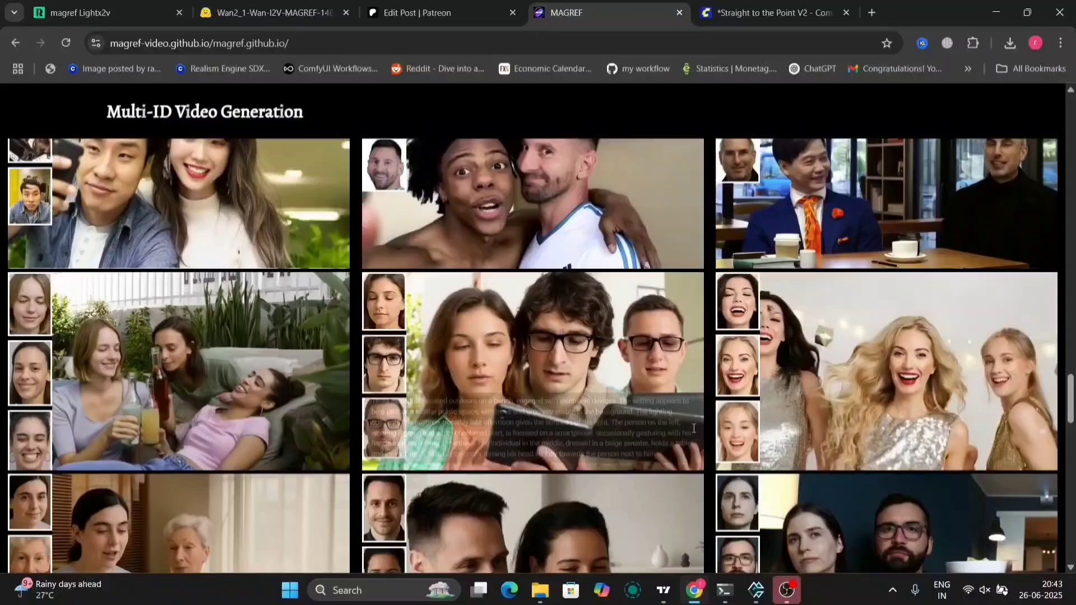
pyautogui.scroll(-5, 648, 475)
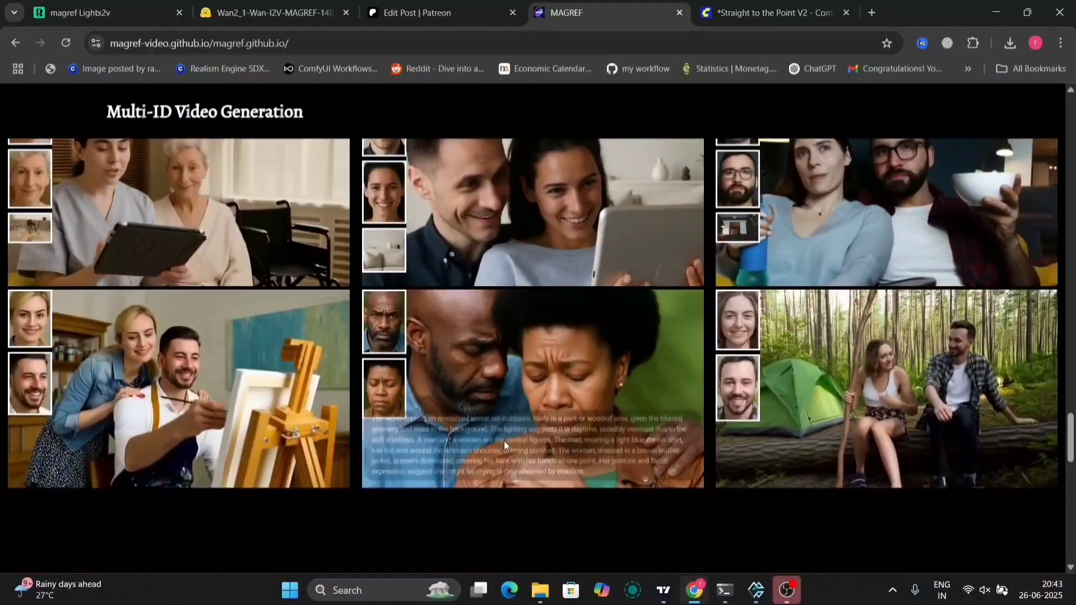
pyautogui.scroll(-5, 761, 391)
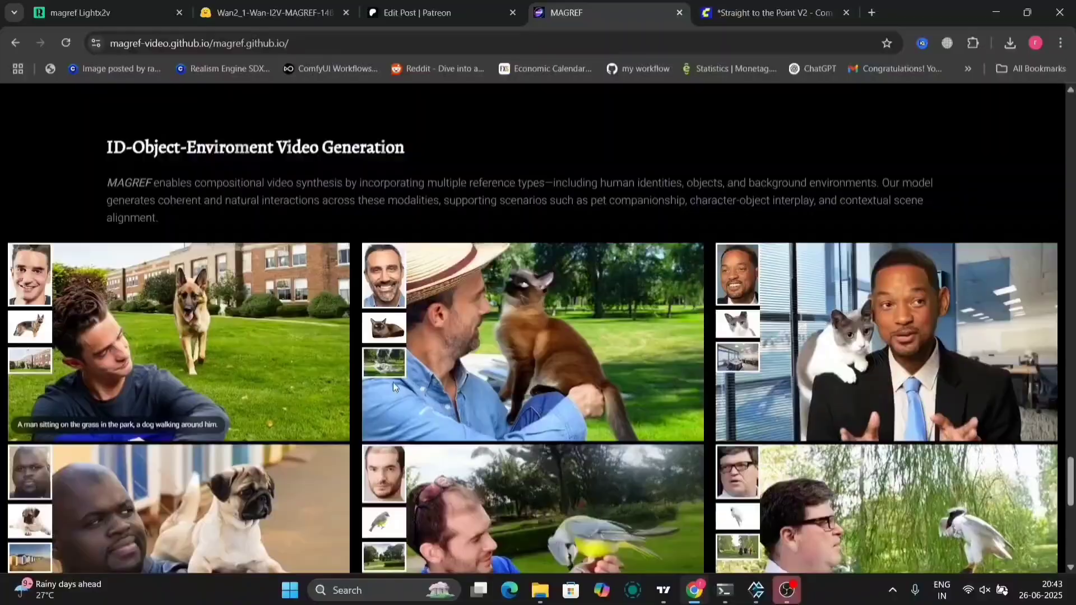
pyautogui.scroll(-2, 435, 396)
pyautogui.scroll(-3, 434, 395)
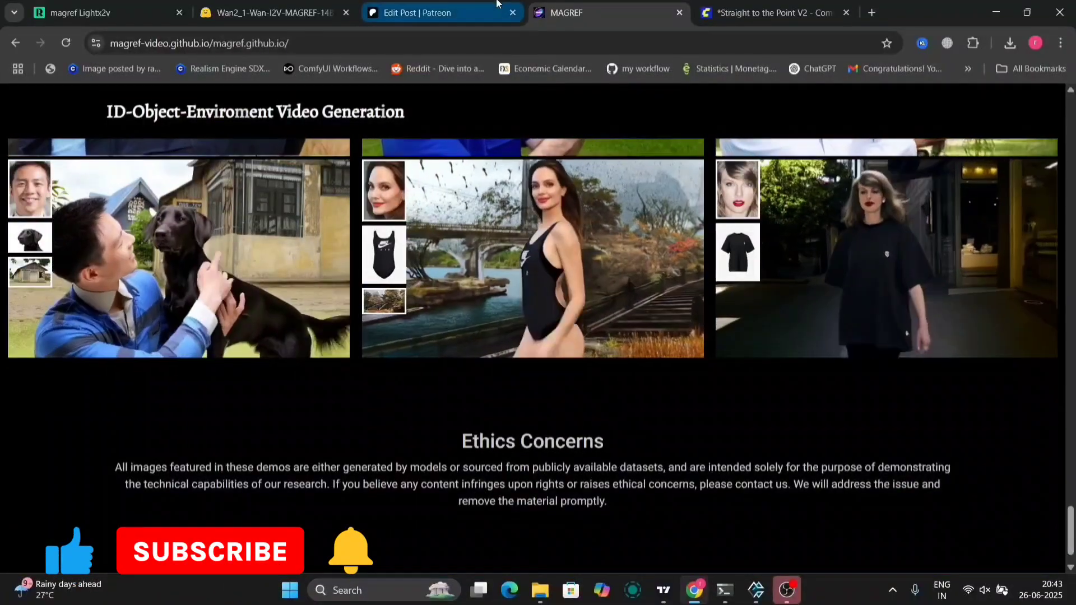
# Step: Go back from the MAGREF fp8 model file page to the WanVideo_comfy repository file list
pyautogui.click(269, 12)
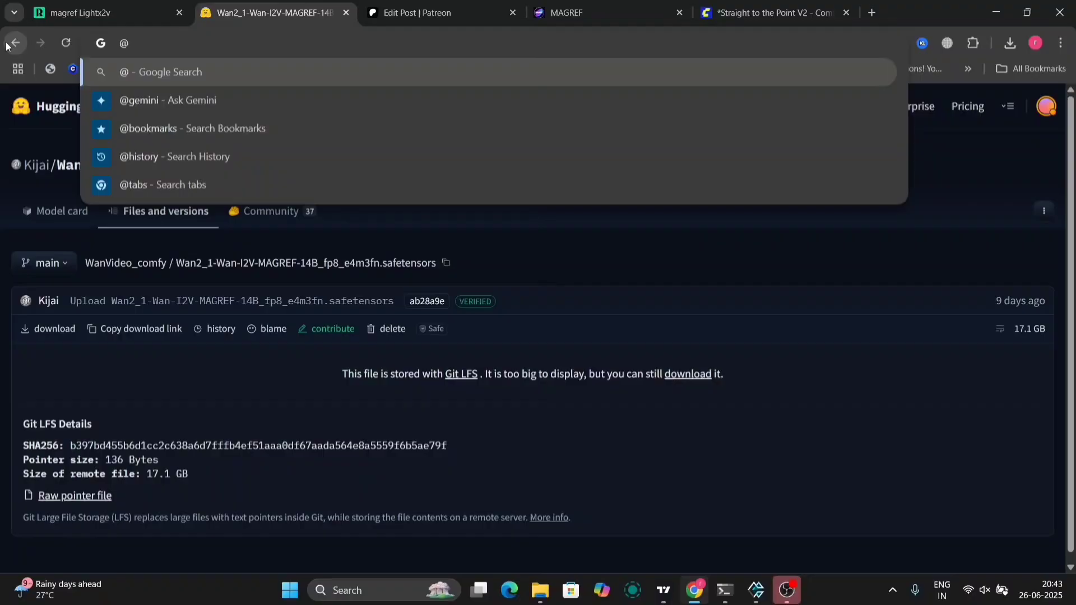
pyautogui.click(188, 247)
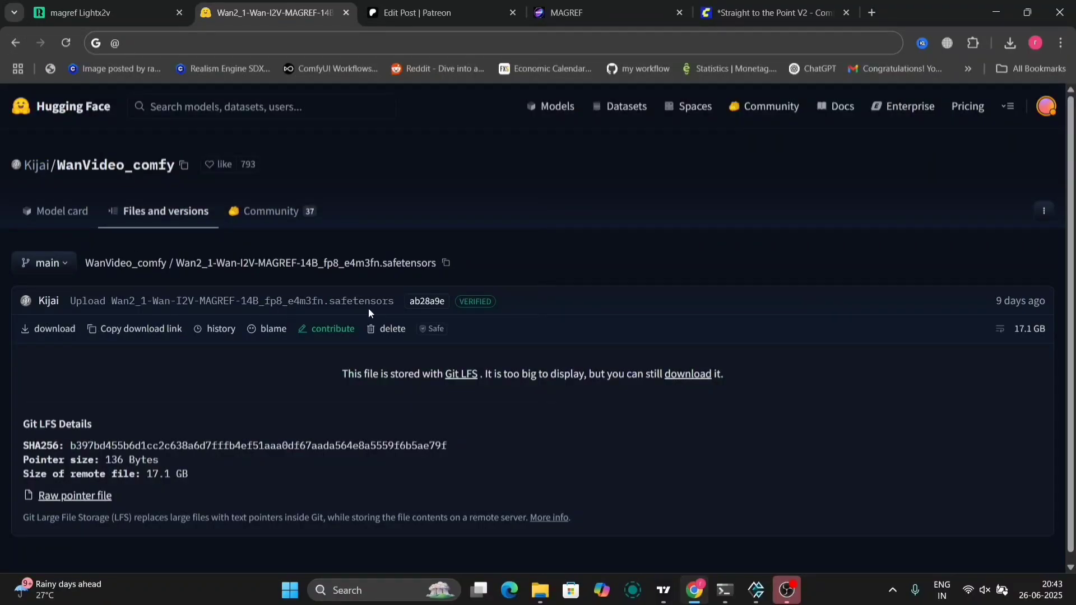
pyautogui.click(17, 44)
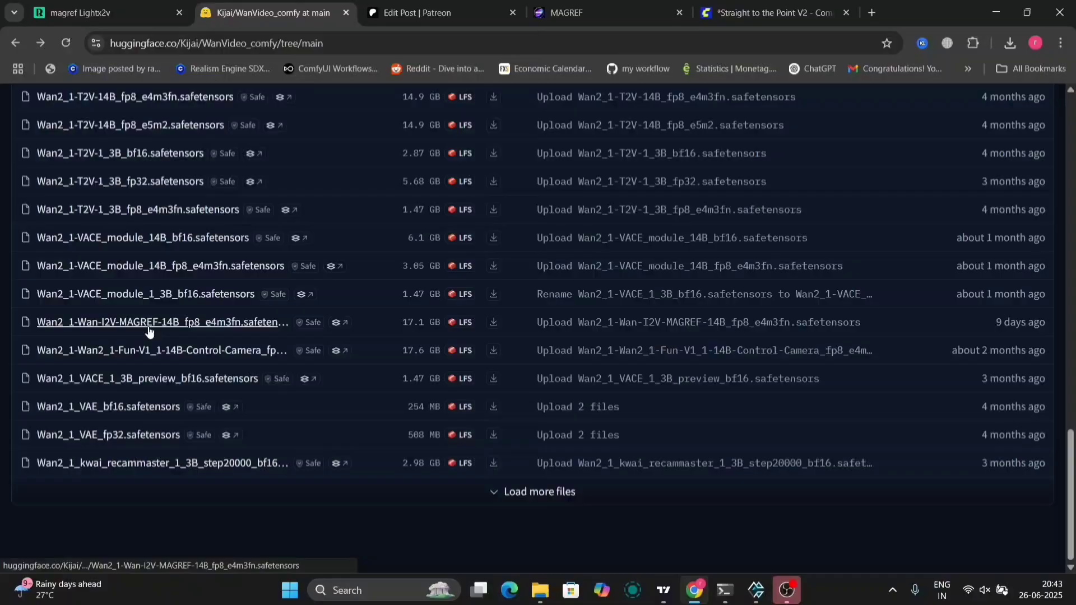
pyautogui.scroll(2, 262, 266)
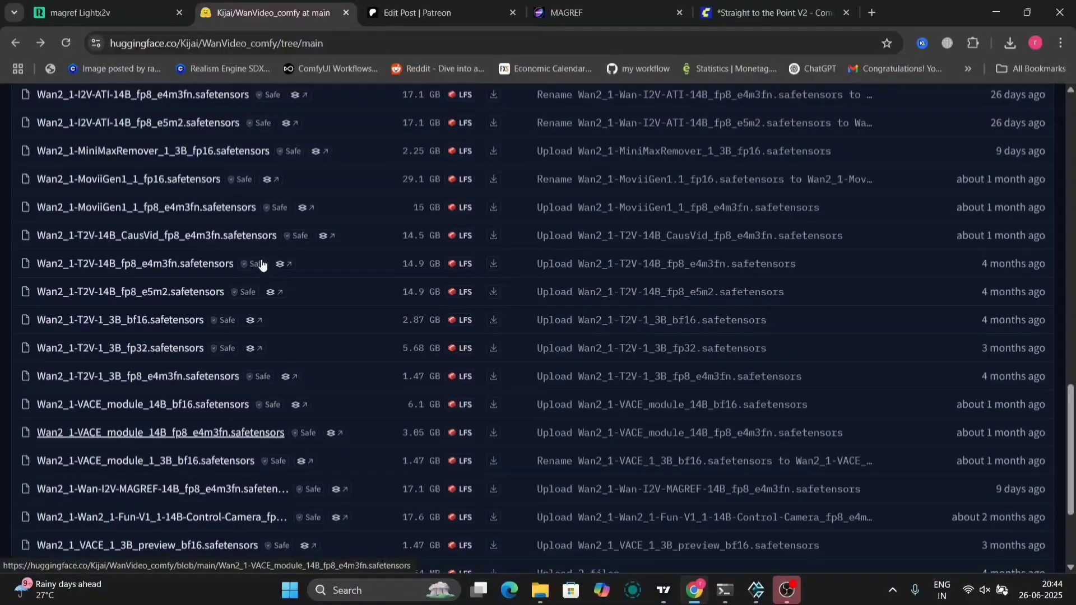
pyautogui.scroll(2, 262, 266)
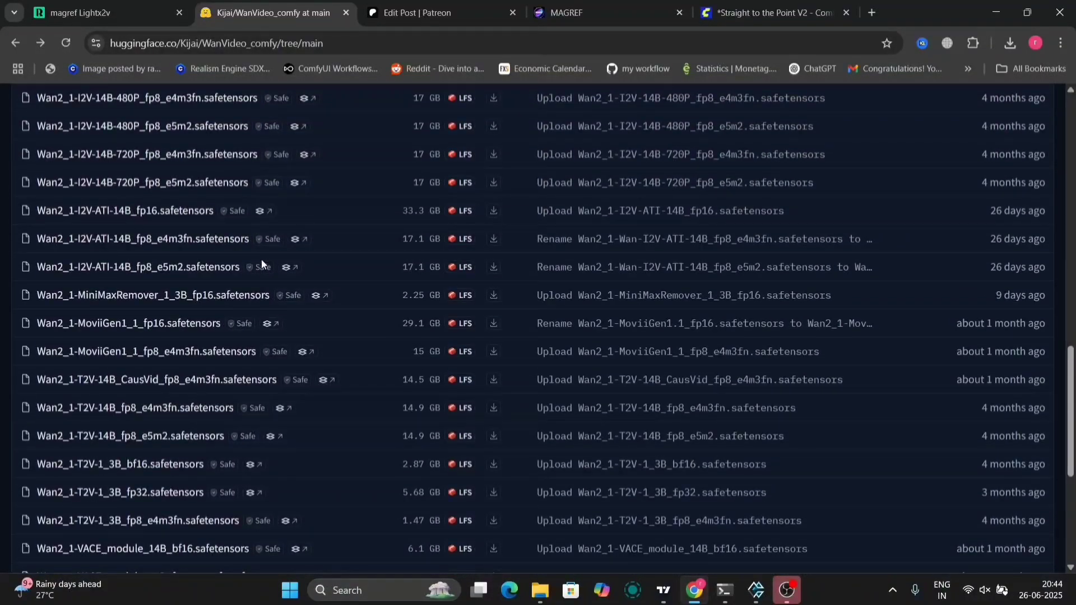
pyautogui.scroll(1, 395, 161)
pyautogui.scroll(2, 396, 163)
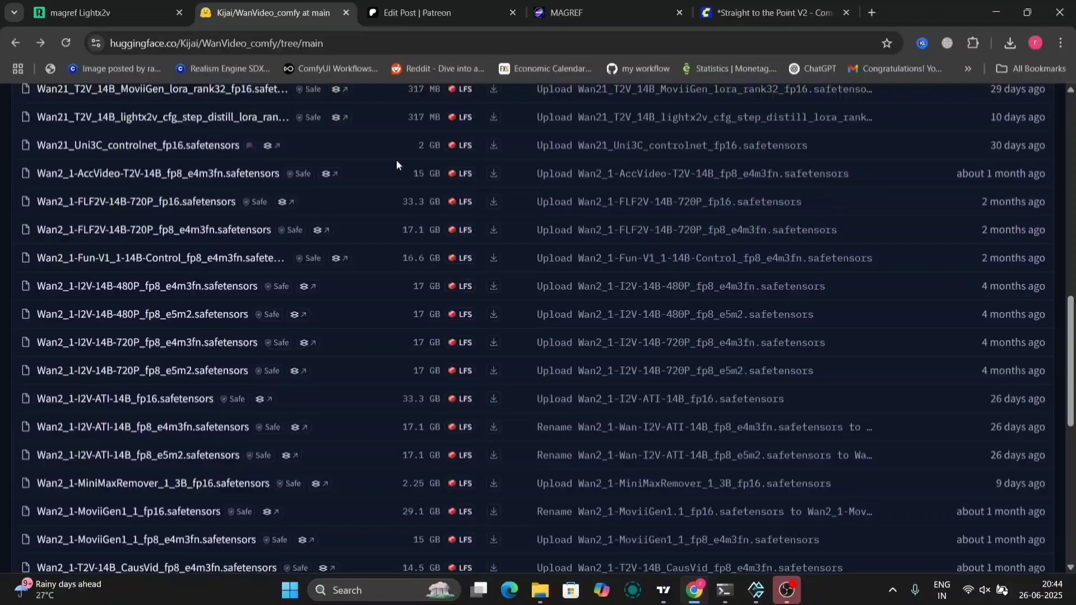
pyautogui.scroll(1, 396, 165)
pyautogui.scroll(1, 396, 164)
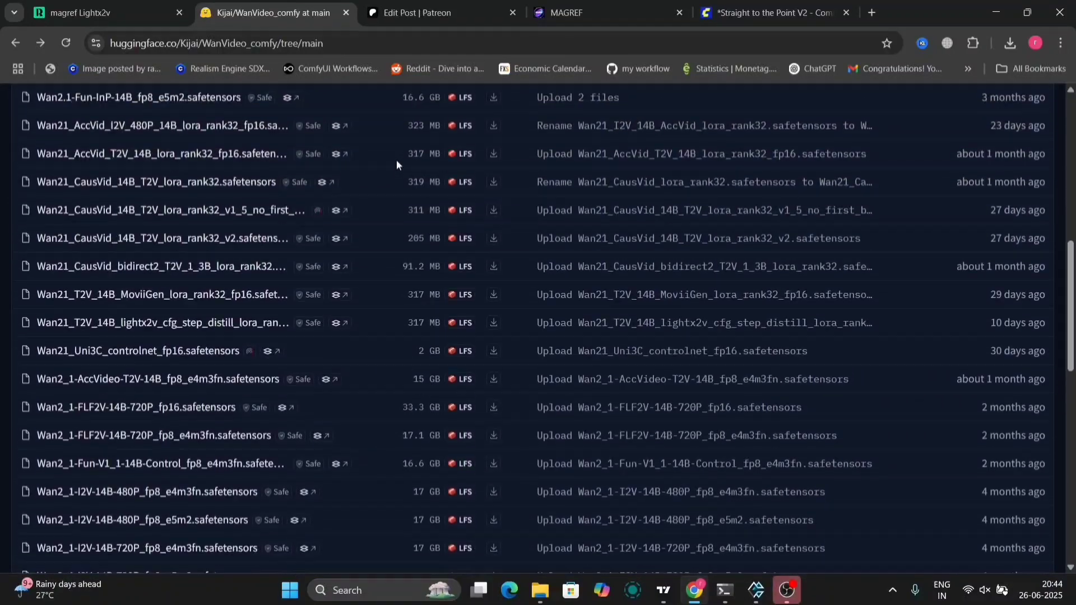
pyautogui.scroll(1, 396, 164)
pyautogui.scroll(1, 396, 164)
pyautogui.scroll(1, 397, 165)
pyautogui.scroll(1, 396, 163)
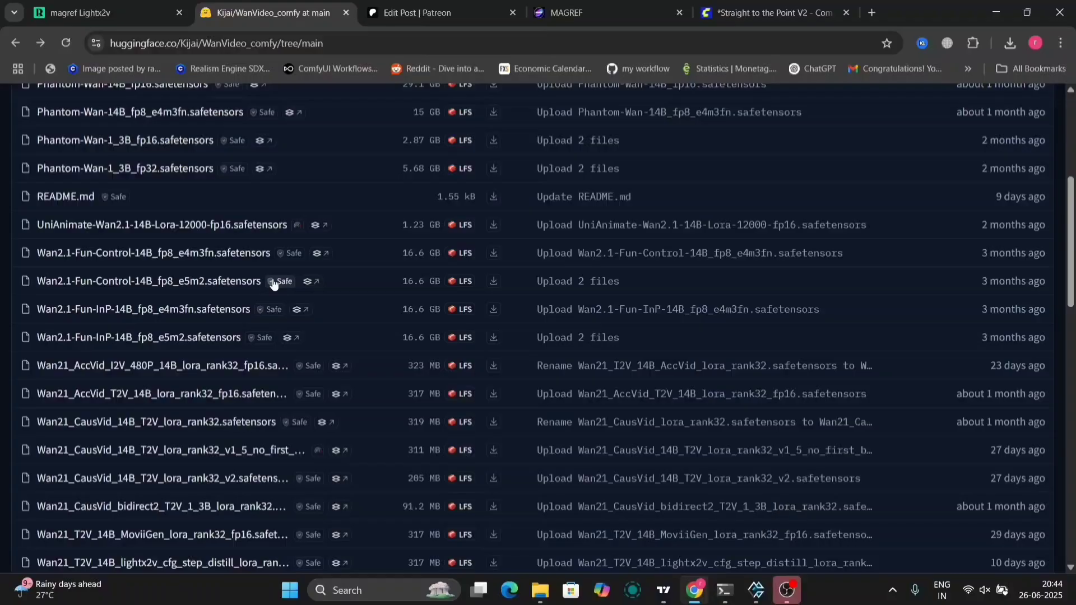
pyautogui.scroll(1, 401, 335)
pyautogui.scroll(2, 401, 335)
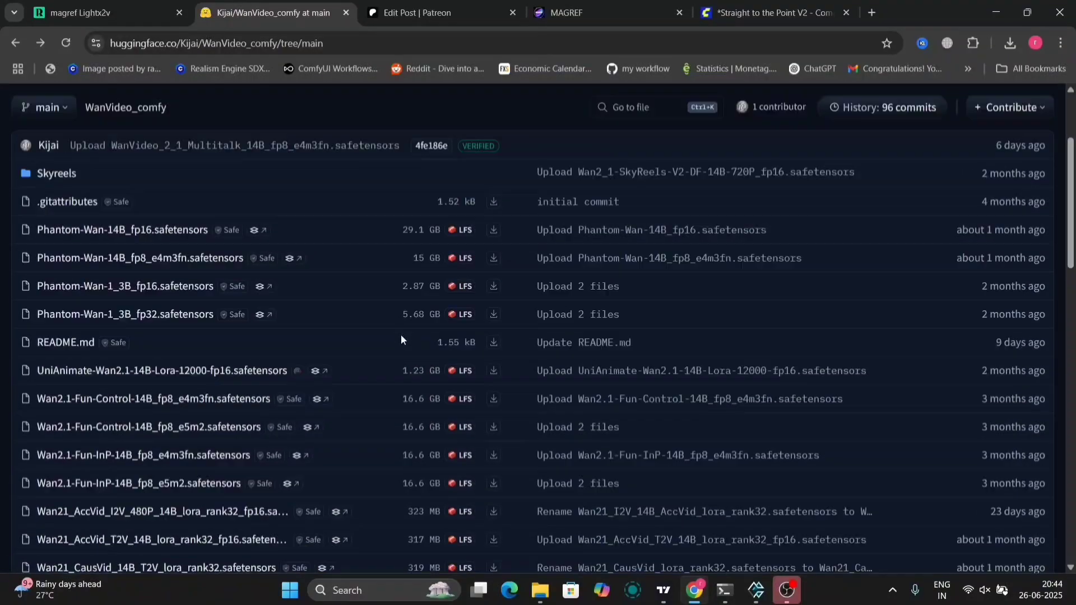
pyautogui.scroll(-1, 401, 338)
pyautogui.scroll(-4, 387, 348)
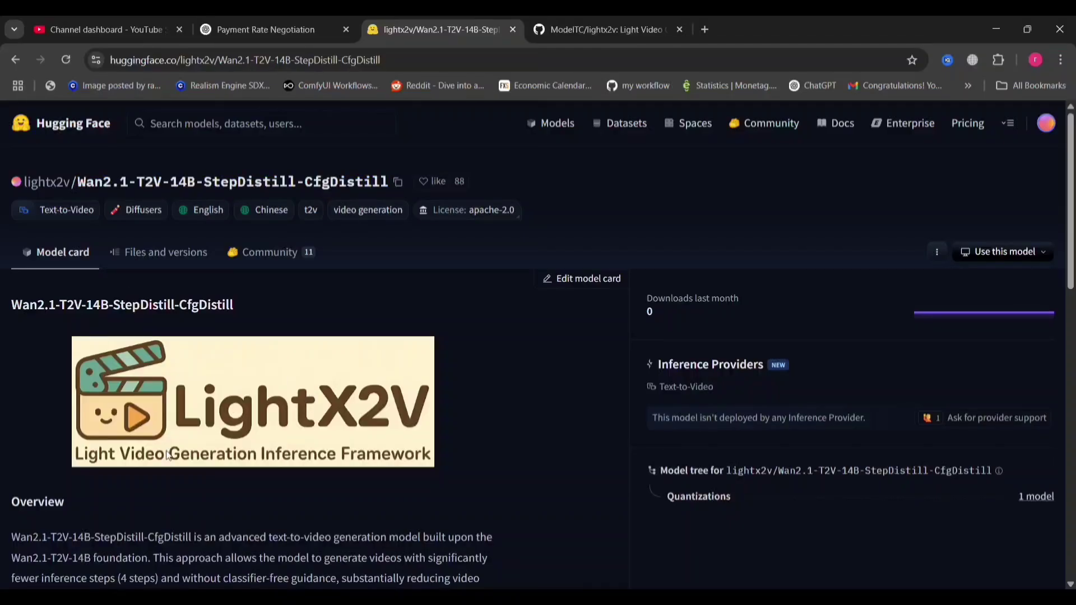
pyautogui.scroll(-3, 167, 455)
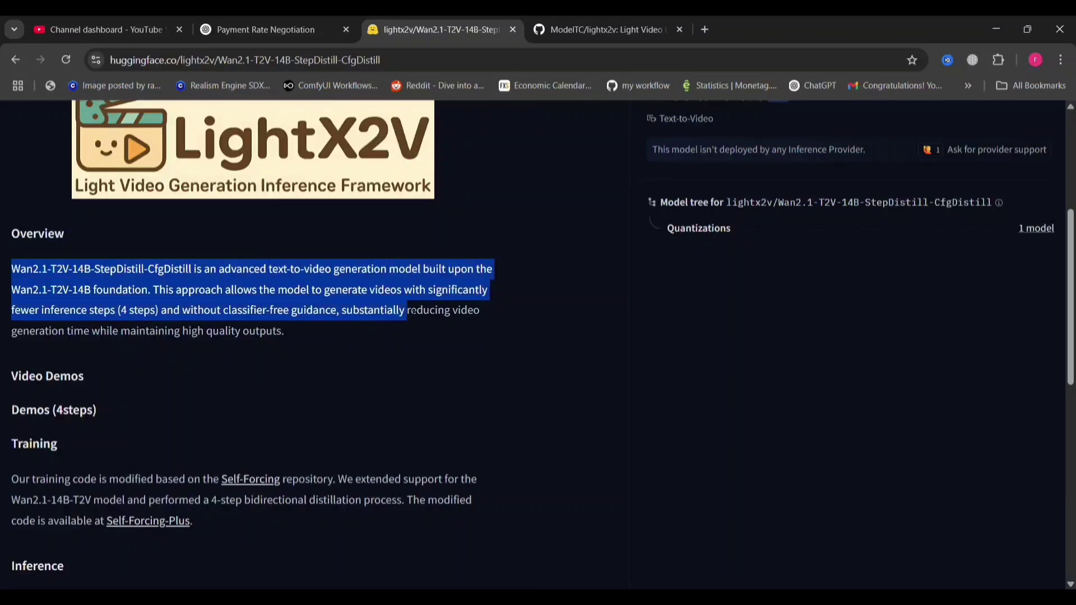
# Step: Read the lightx2v StepDistill-CfgDistill model card from Overview through Video Demos, then return to the top
pyautogui.moveTo(333, 269); pyautogui.dragTo(398, 340)
pyautogui.click(336, 365)
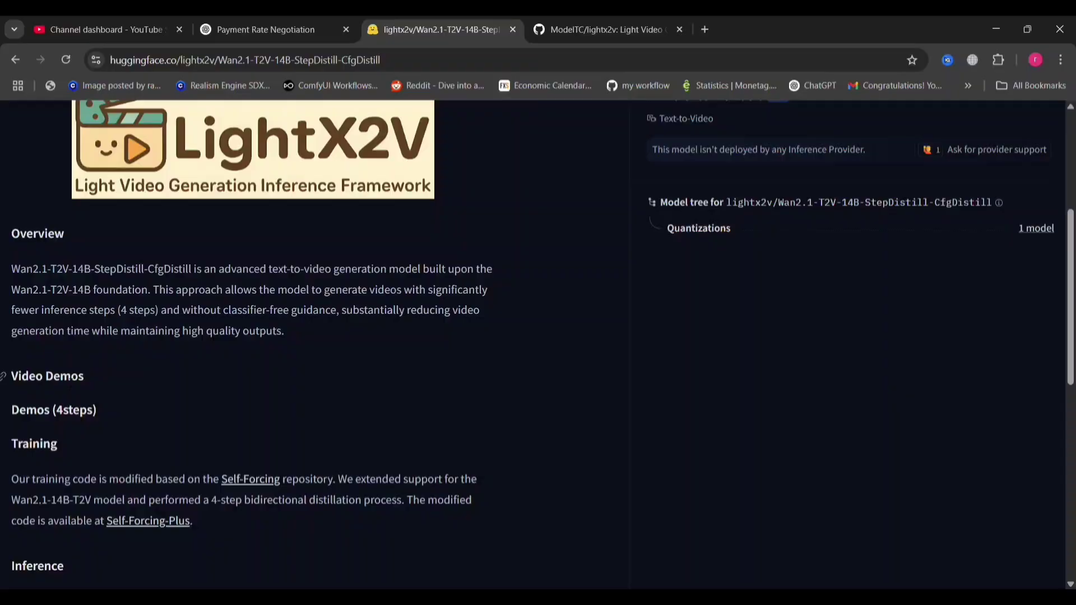
pyautogui.click(6, 380)
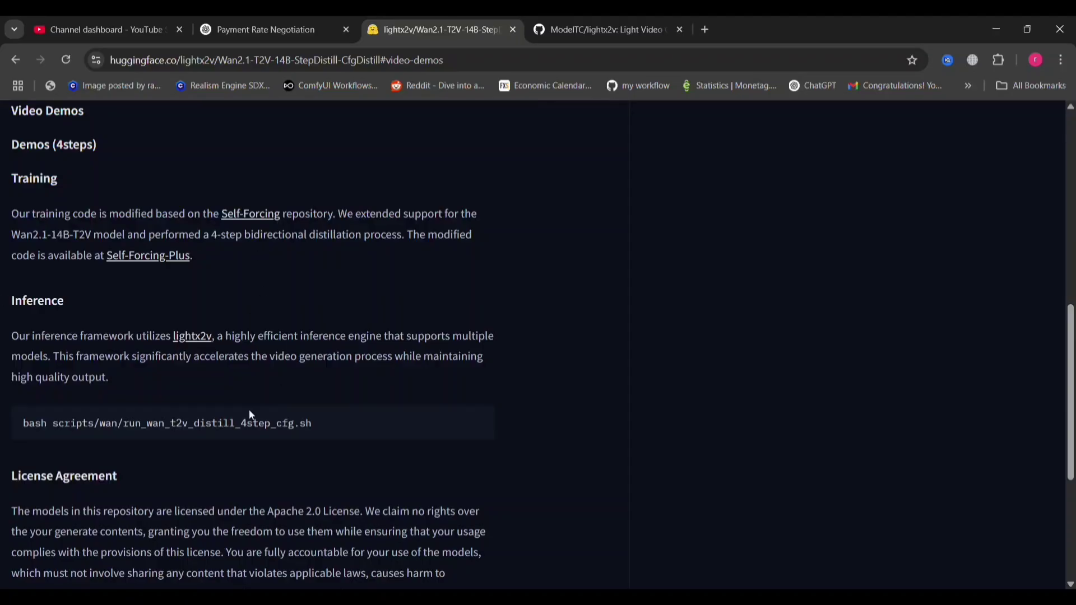
pyautogui.scroll(-1, 287, 406)
pyautogui.scroll(-2, 292, 416)
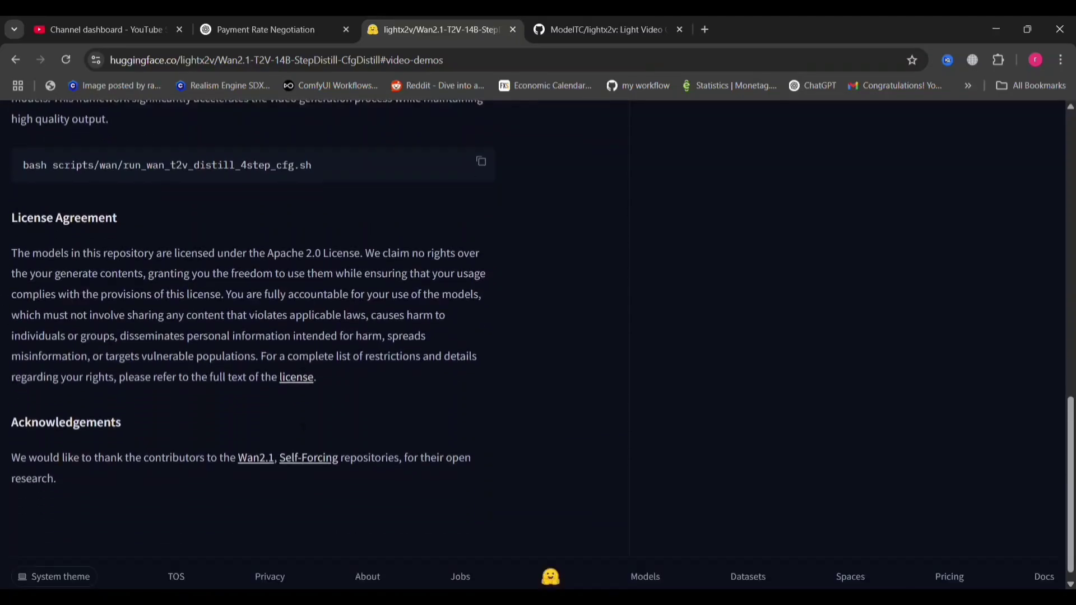
pyautogui.press('Home')
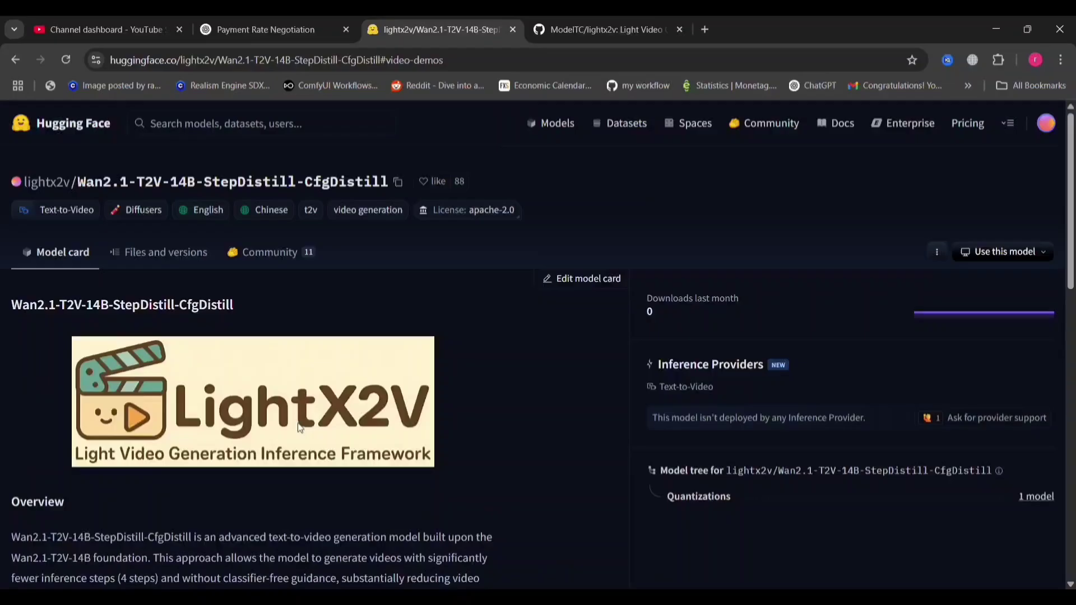
pyautogui.scroll(-1, 298, 428)
pyautogui.scroll(-1, 298, 427)
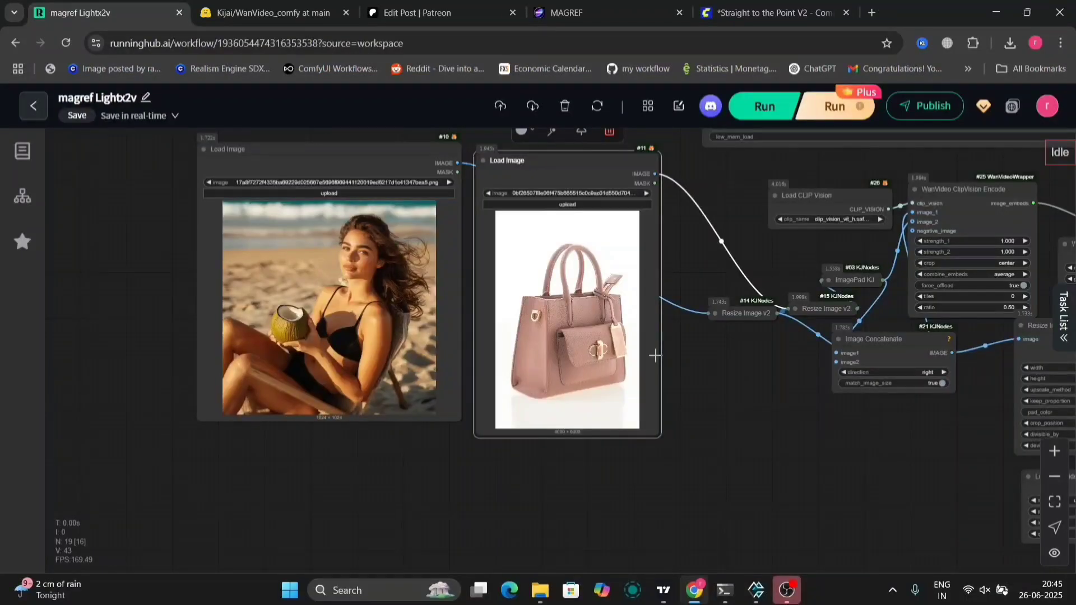
pyautogui.scroll(2, 482, 489)
pyautogui.scroll(2, 482, 488)
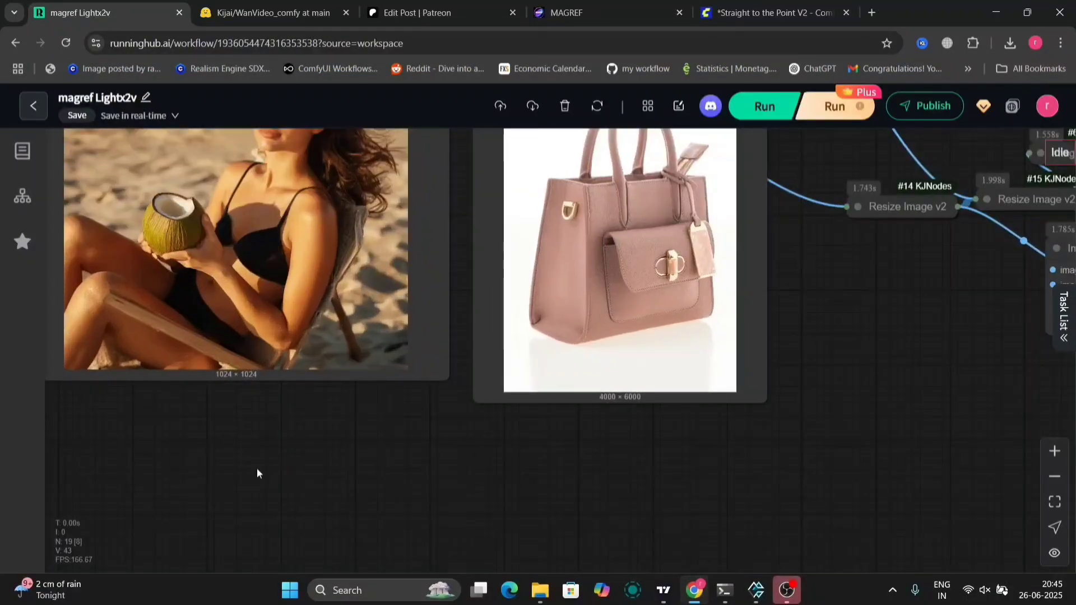
pyautogui.scroll(2, 257, 469)
pyautogui.scroll(2, 417, 564)
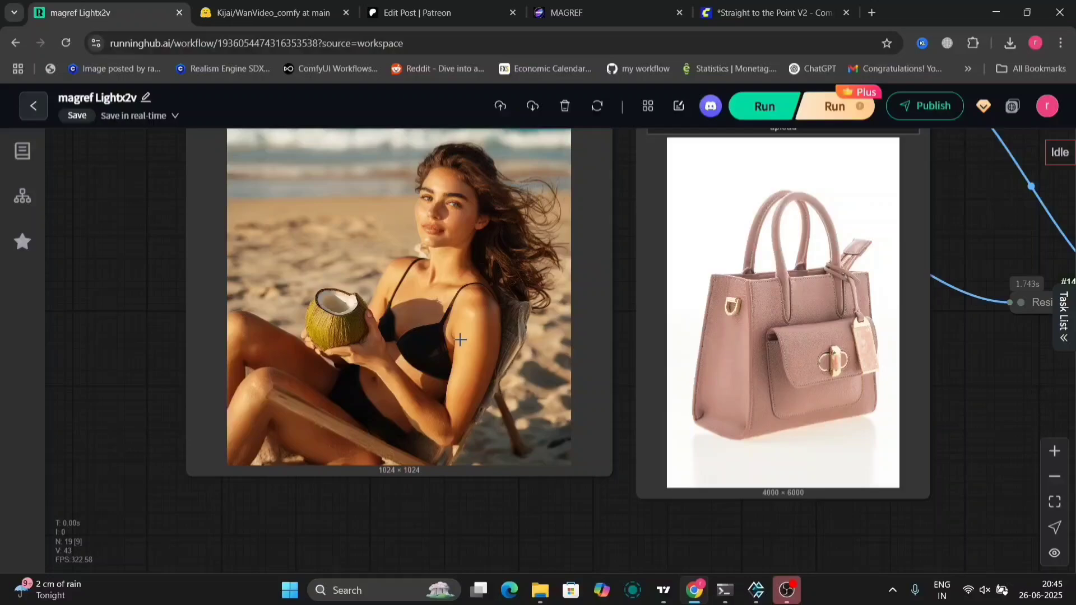
# Step: Pan across the Resize, ClipVision, Lora, Sampler and coconut-water prompt nodes to the beach video preview
pyautogui.moveTo(1008, 377); pyautogui.dragTo(278, 330)
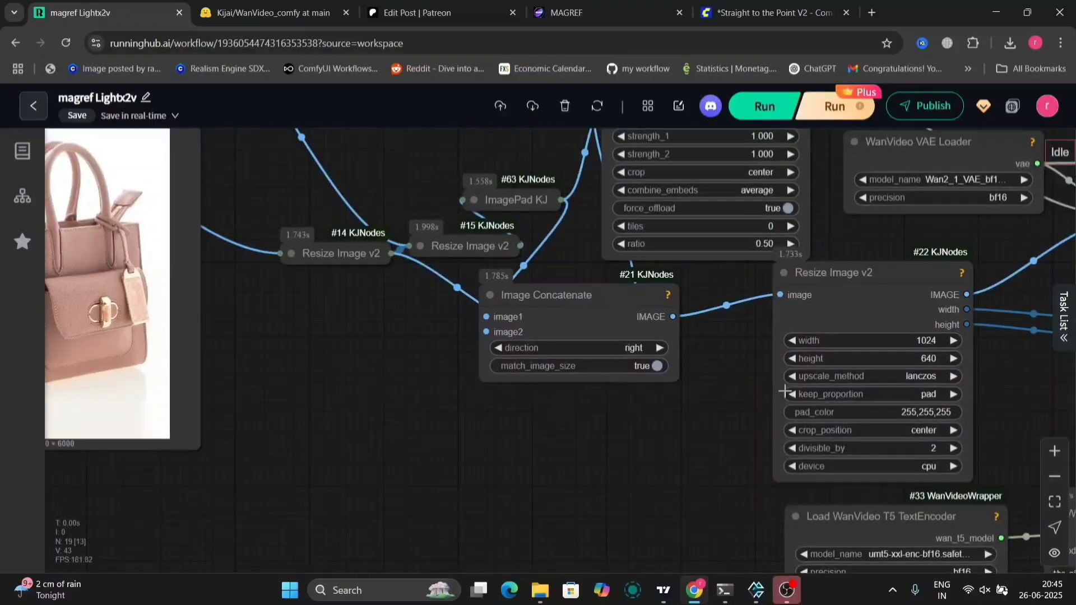
pyautogui.moveTo(717, 416); pyautogui.dragTo(336, 531)
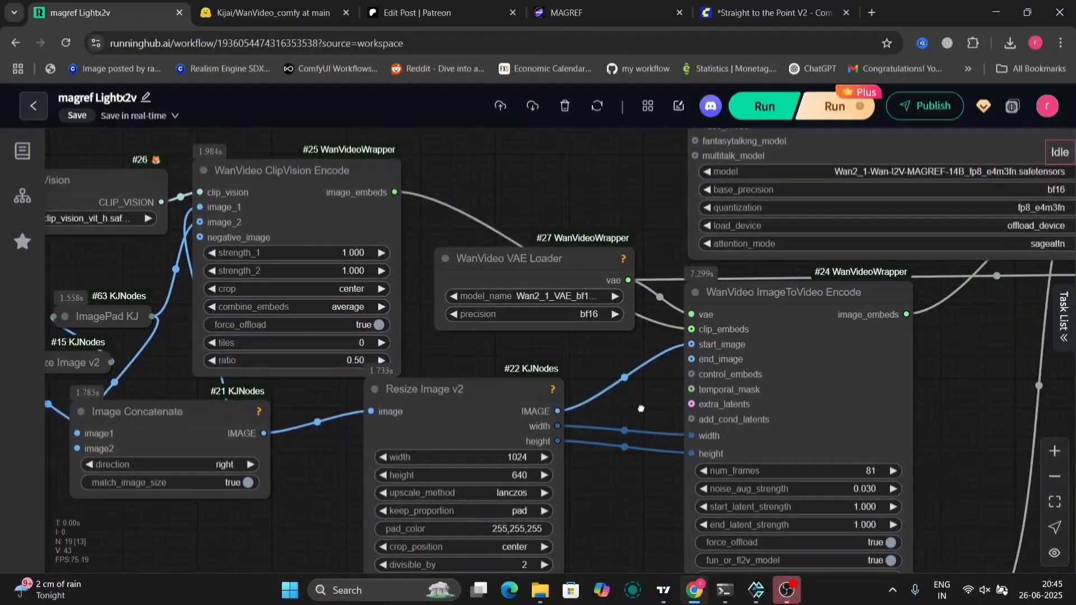
pyautogui.moveTo(670, 411); pyautogui.dragTo(831, 472)
pyautogui.moveTo(377, 183); pyautogui.dragTo(351, 300)
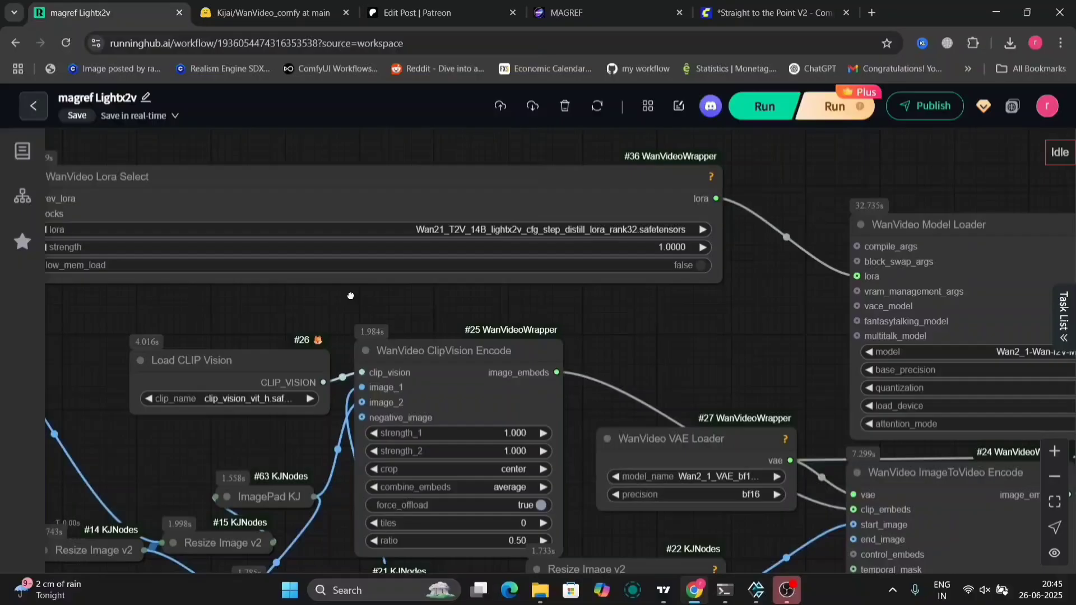
pyautogui.scroll(-5, 683, 315)
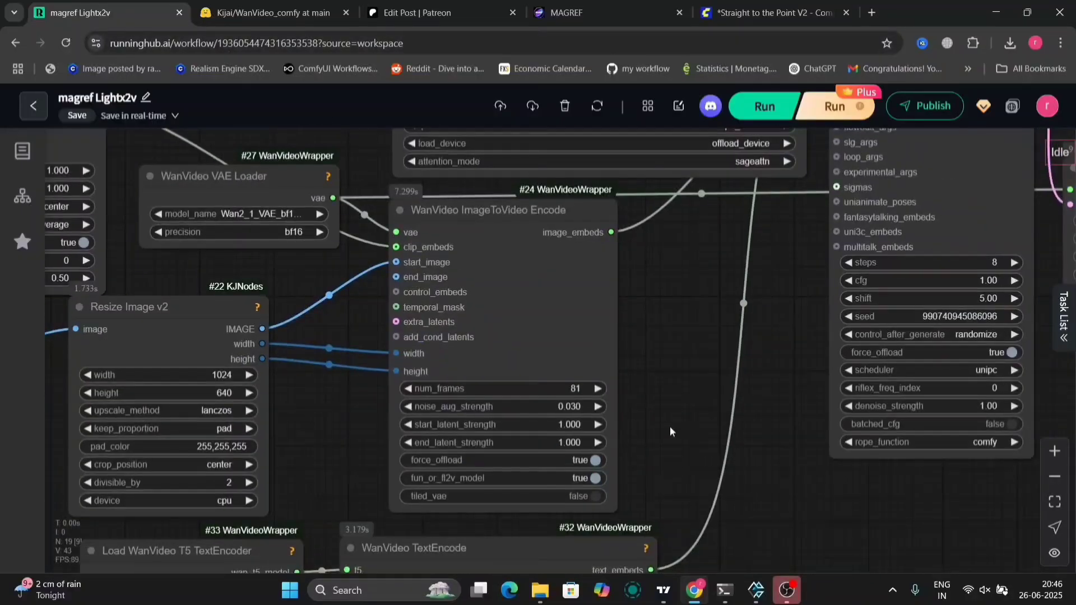
pyautogui.moveTo(670, 427); pyautogui.dragTo(589, 335)
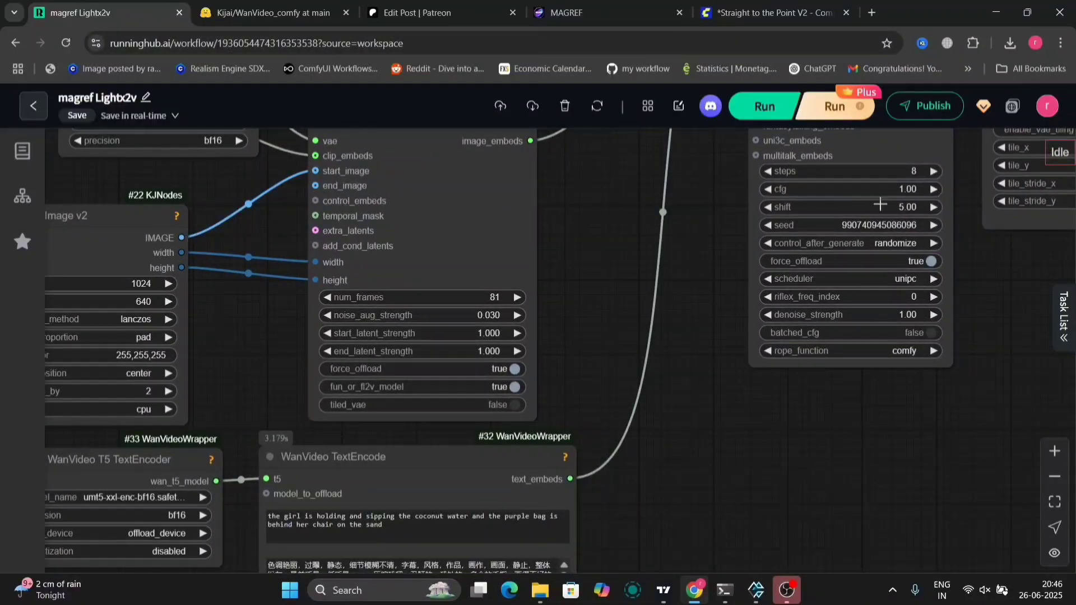
pyautogui.moveTo(719, 510); pyautogui.dragTo(803, 350)
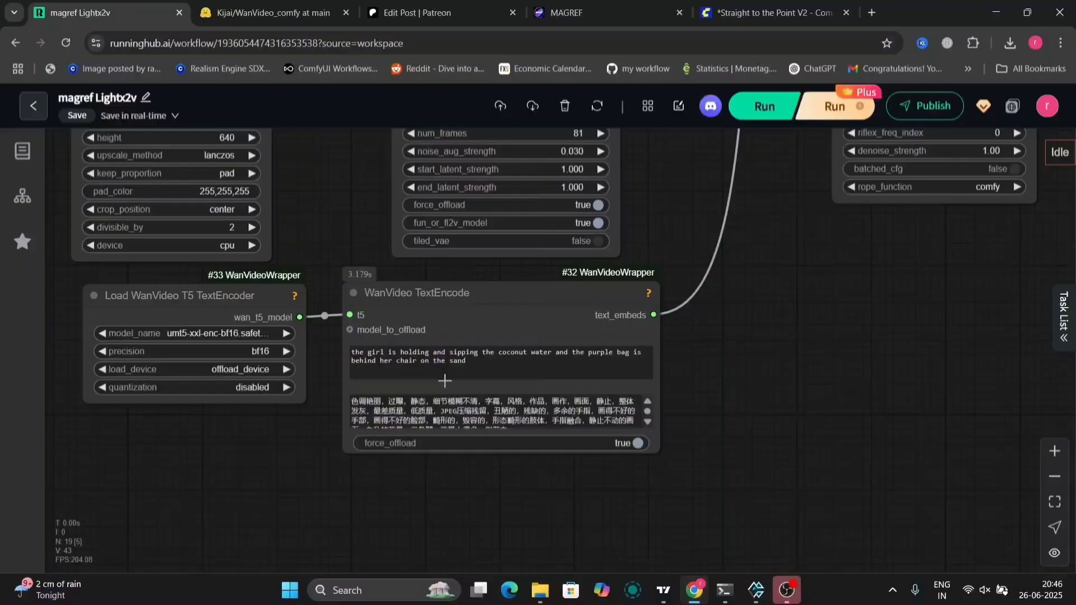
pyautogui.scroll(10, 445, 381)
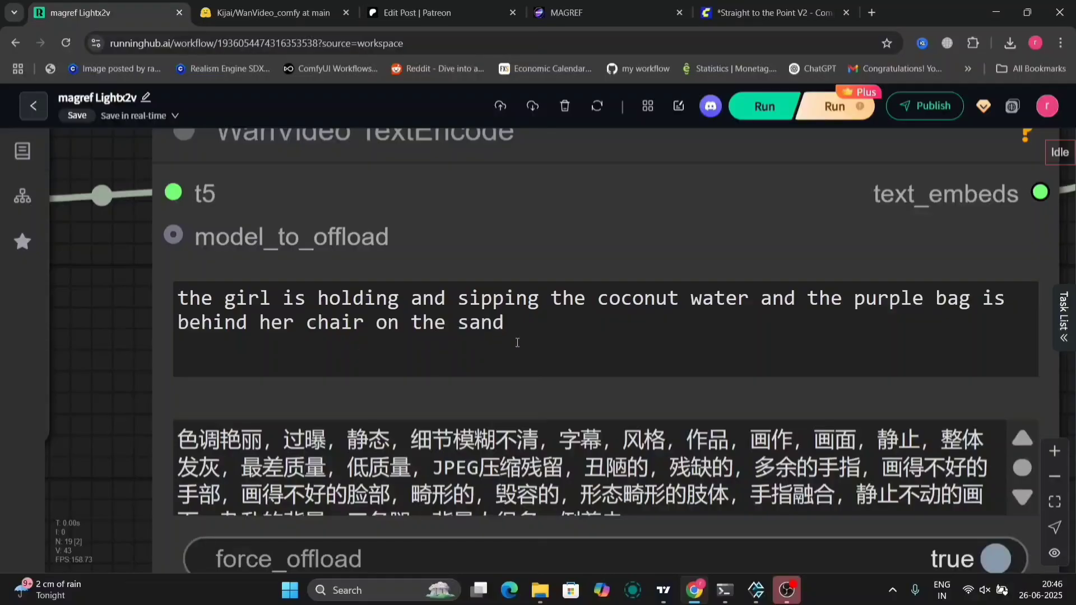
pyautogui.scroll(-4, 124, 362)
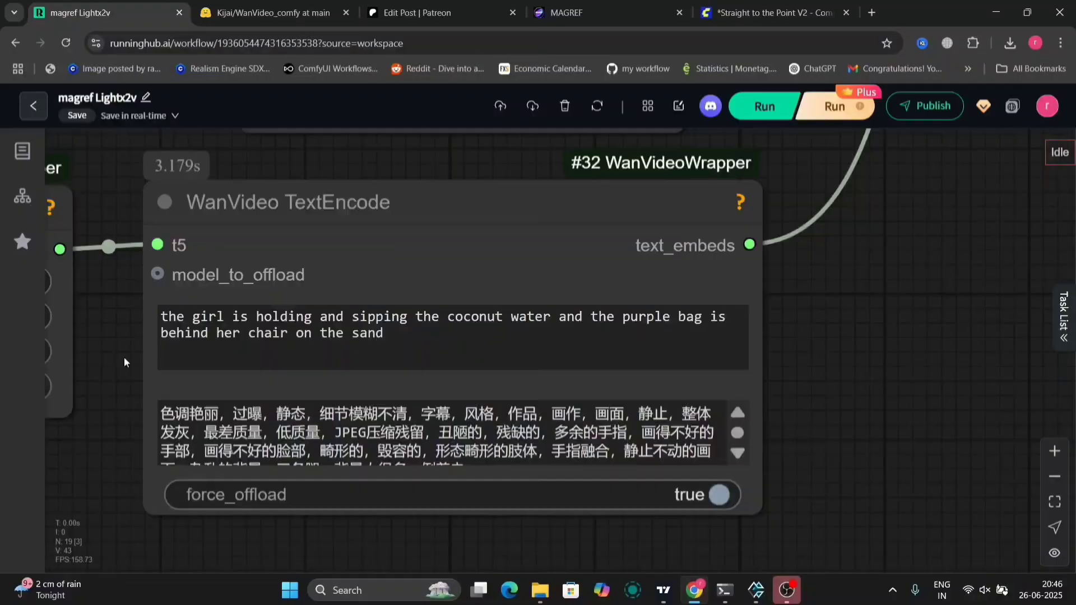
pyautogui.scroll(-5, 916, 340)
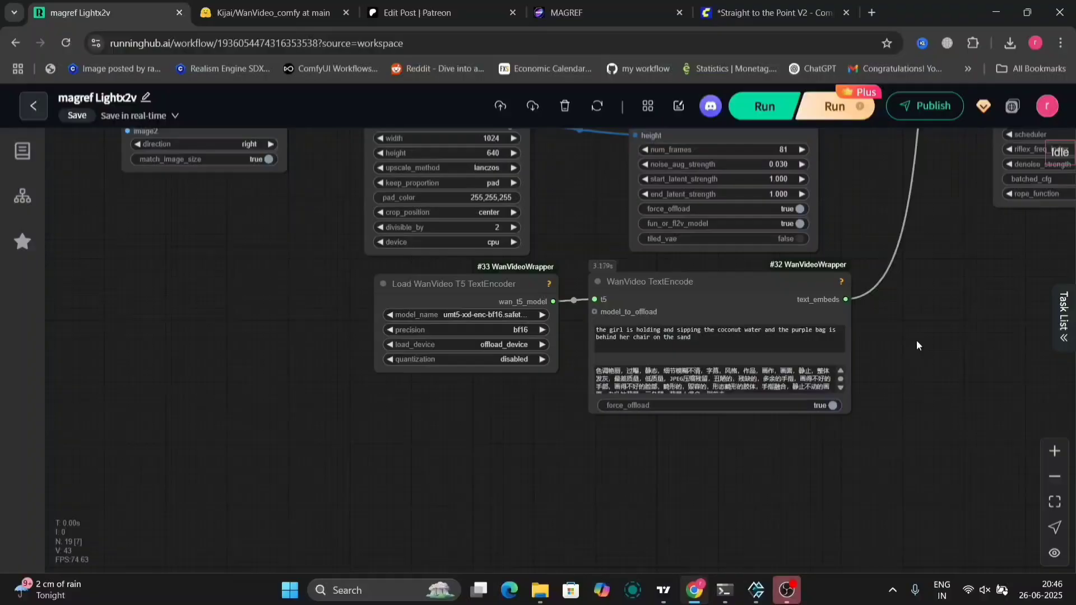
pyautogui.moveTo(917, 341); pyautogui.dragTo(555, 317)
pyautogui.moveTo(792, 260); pyautogui.dragTo(112, 339)
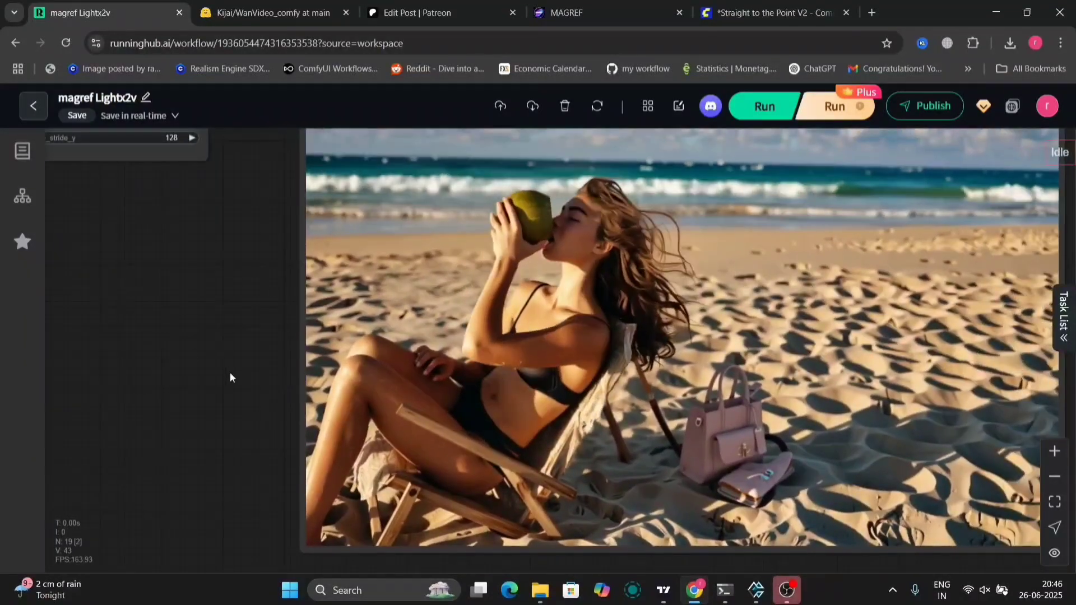
pyautogui.scroll(-3, 230, 372)
pyautogui.scroll(5, 230, 372)
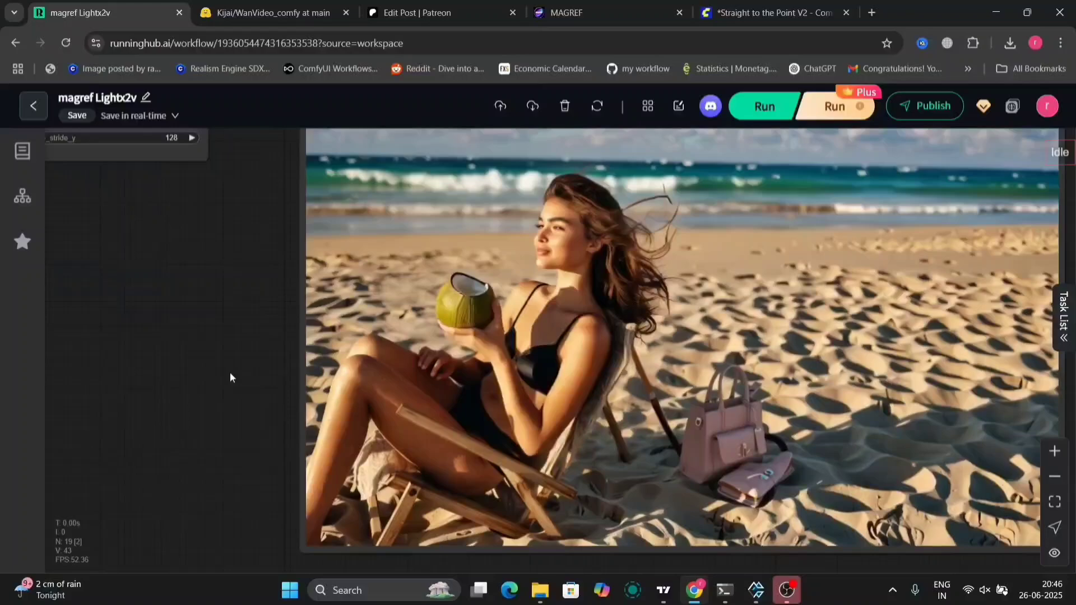
pyautogui.scroll(-3, 230, 373)
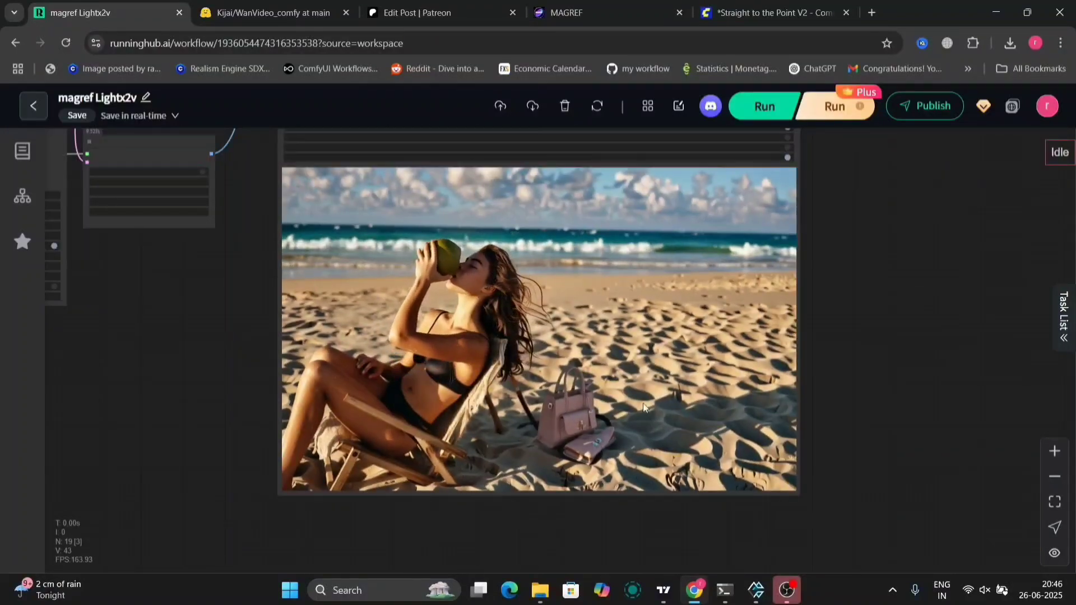
pyautogui.scroll(10, 569, 428)
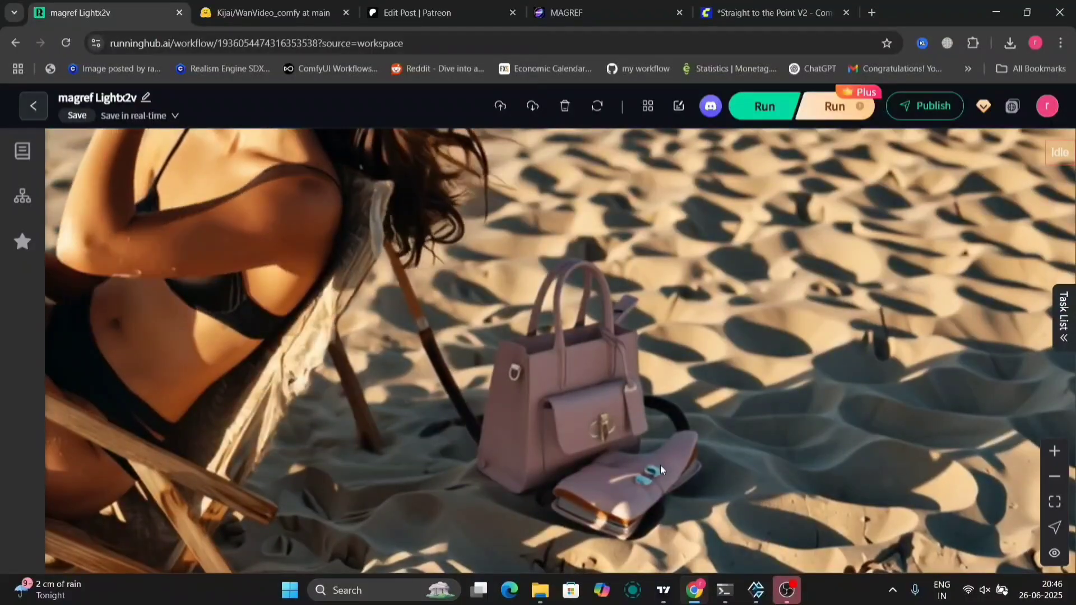
pyautogui.scroll(-8, 626, 492)
pyautogui.scroll(-5, 627, 492)
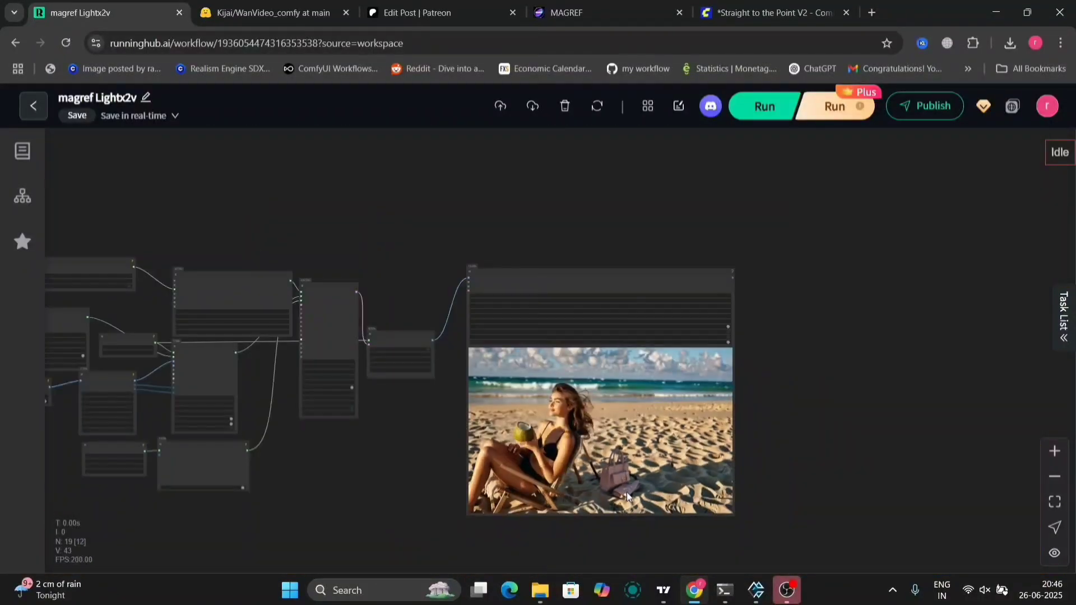
pyautogui.scroll(5, 626, 492)
# Step: Inspect the generated beach video, then pan back over the WanVideo sampler and decode nodes
pyautogui.moveTo(968, 363); pyautogui.dragTo(973, 367)
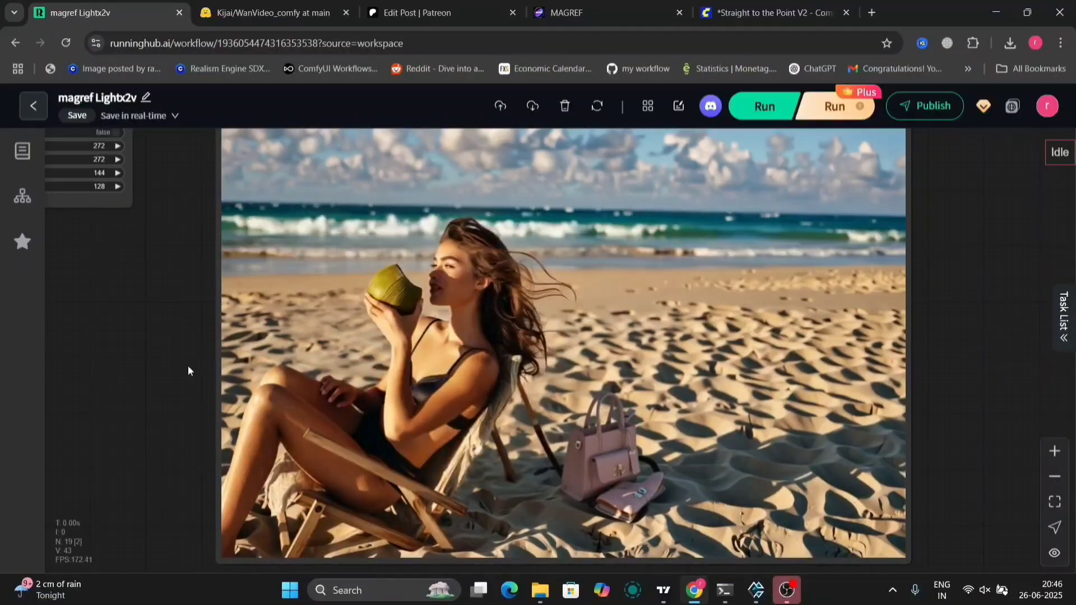
pyautogui.moveTo(187, 367); pyautogui.dragTo(885, 534)
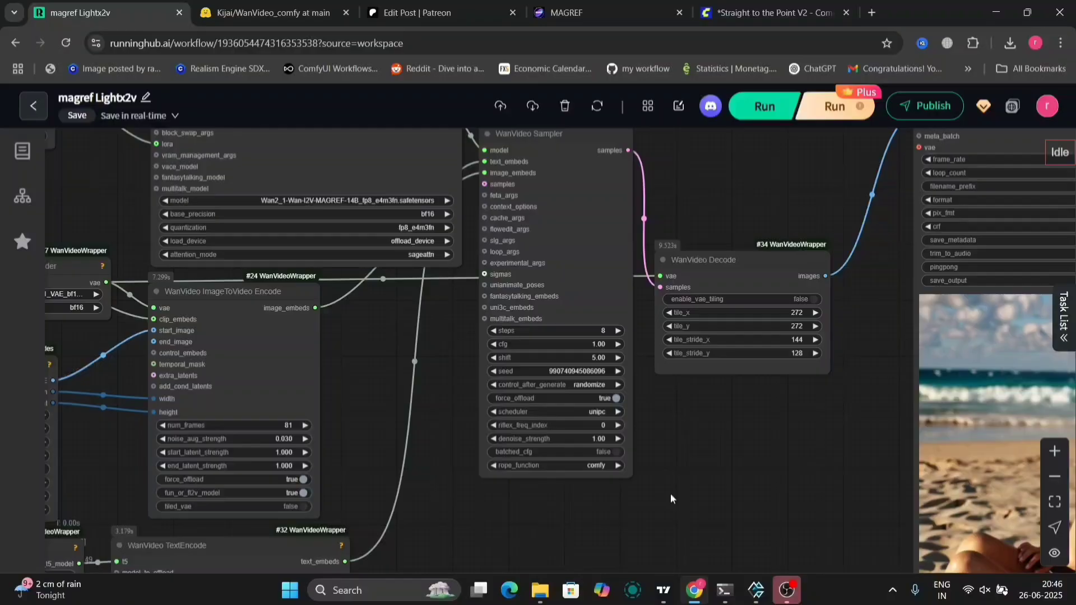
pyautogui.moveTo(669, 498); pyautogui.dragTo(777, 518)
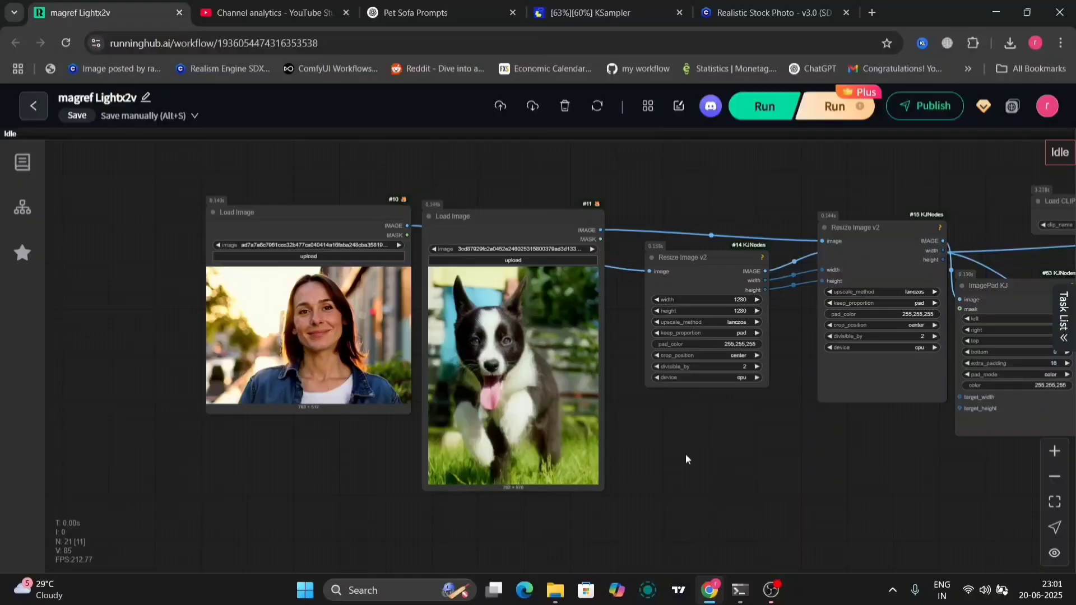
# Step: Widen the woman-holding-puppy TextEncode node so its prompt reflows, then nudge it left
pyautogui.moveTo(692, 442); pyautogui.dragTo(298, 495)
pyautogui.moveTo(759, 227); pyautogui.dragTo(404, 405)
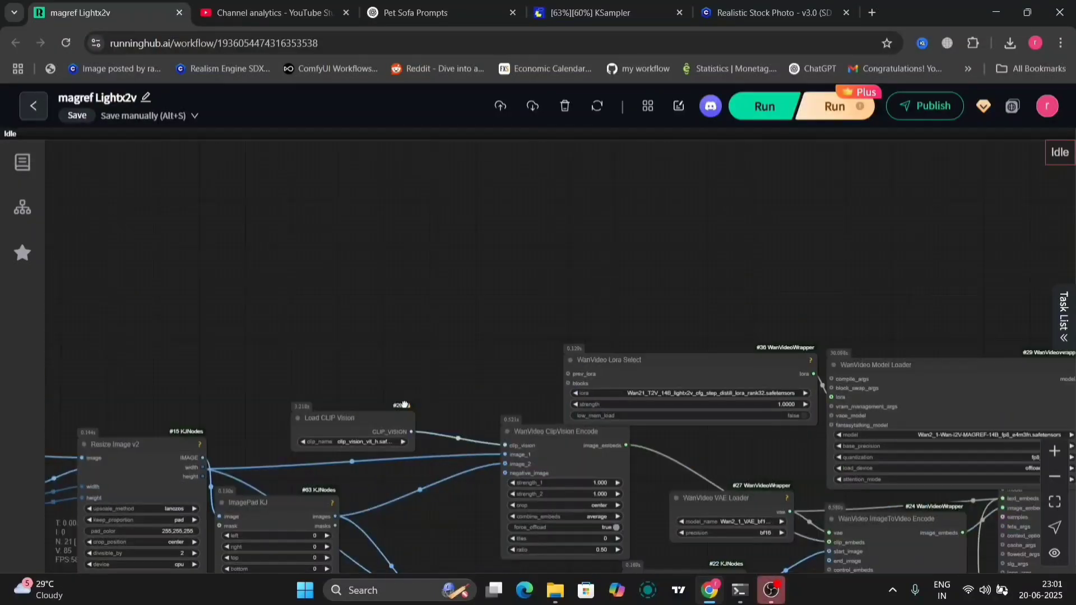
pyautogui.moveTo(535, 314); pyautogui.dragTo(430, 232)
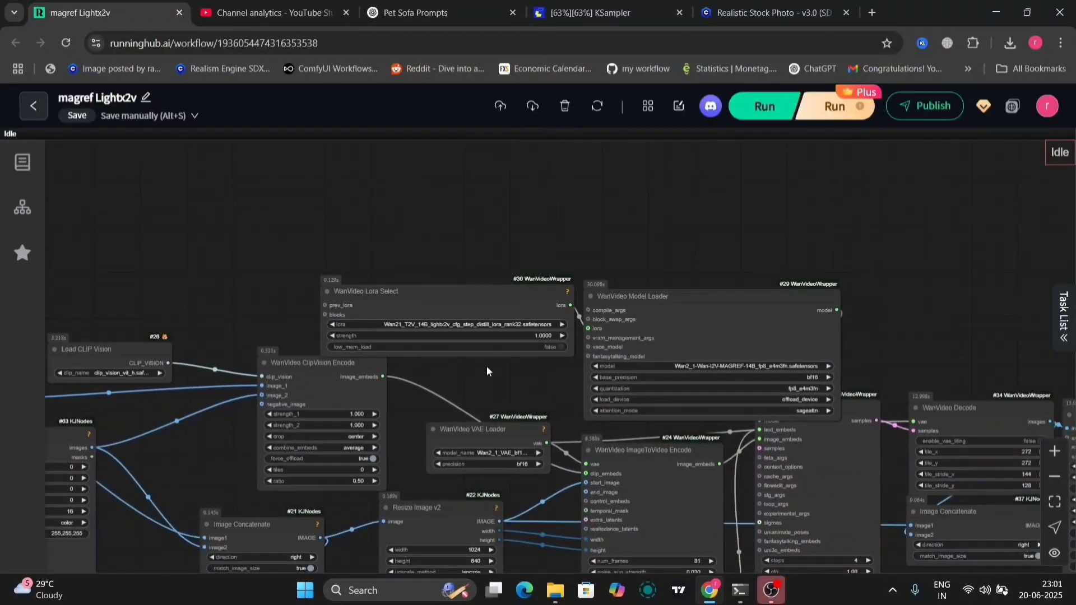
pyautogui.scroll(5, 486, 367)
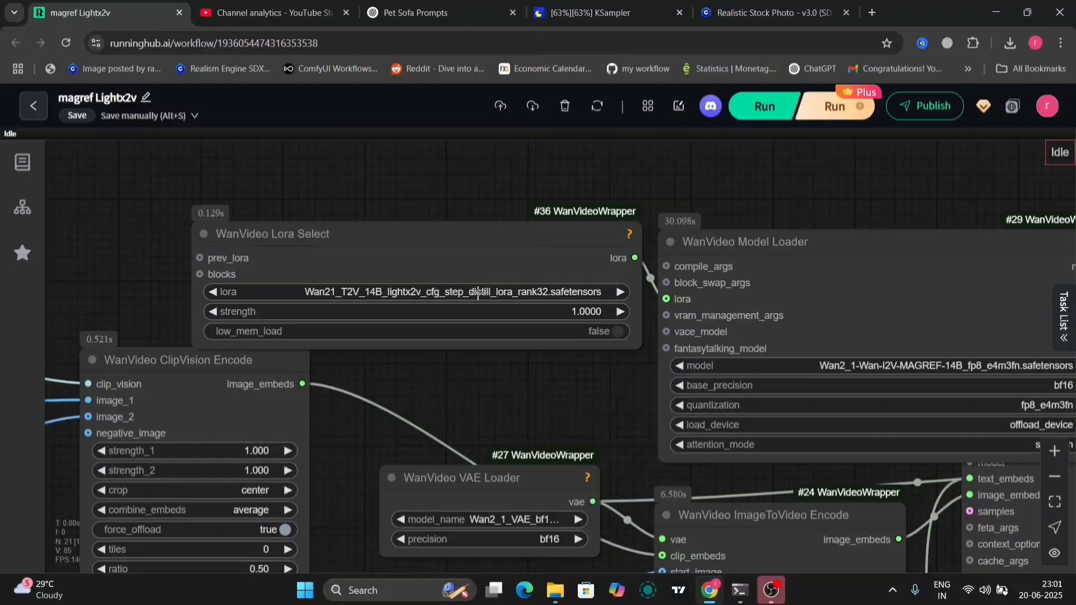
pyautogui.moveTo(622, 427); pyautogui.dragTo(290, 449)
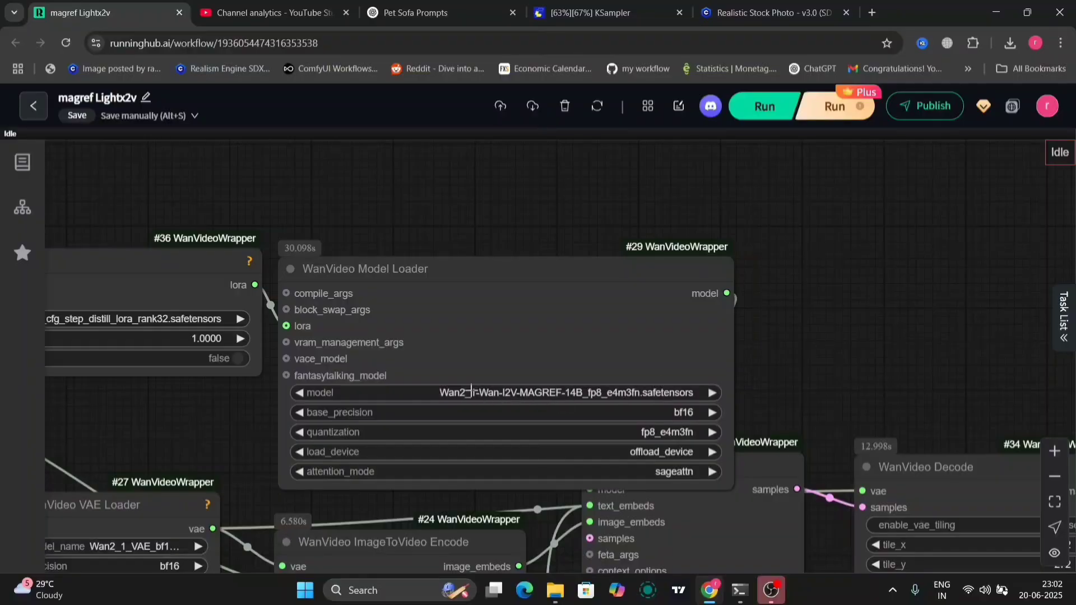
pyautogui.moveTo(745, 370); pyautogui.dragTo(777, 43)
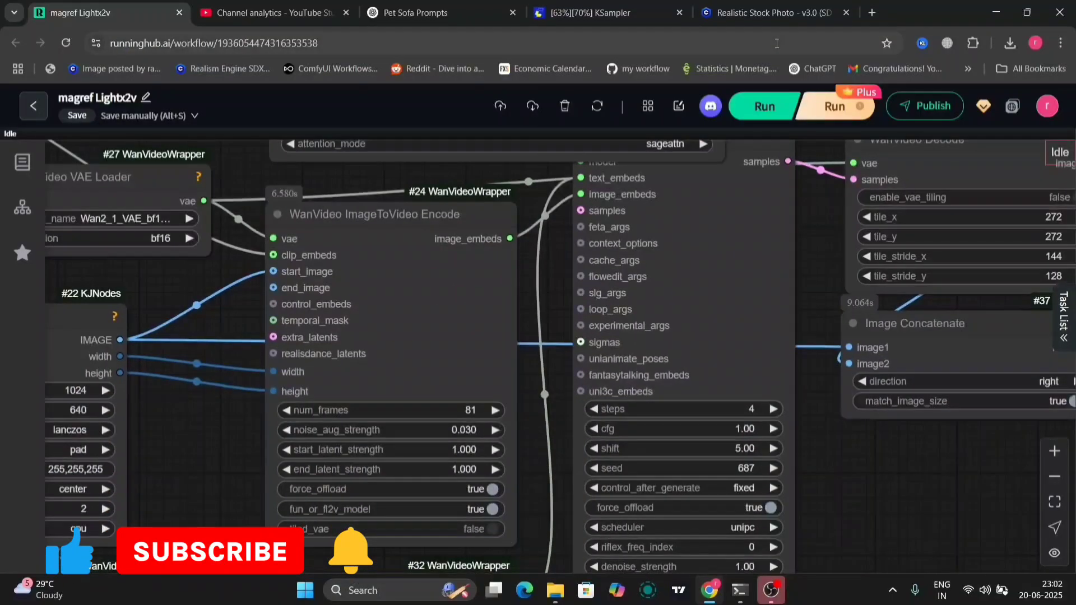
pyautogui.moveTo(540, 421); pyautogui.dragTo(534, 249)
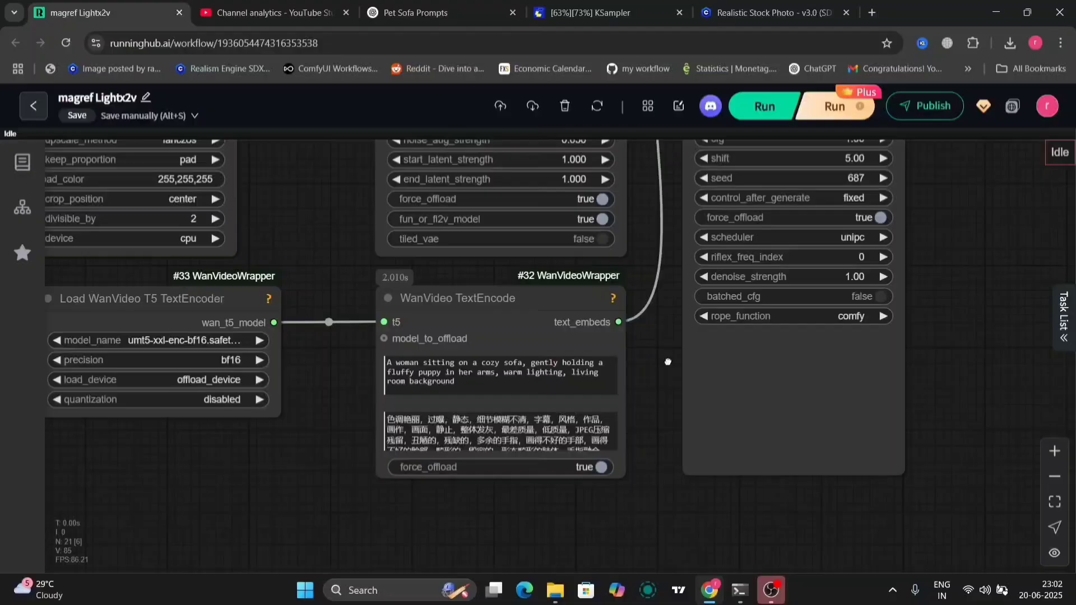
pyautogui.moveTo(547, 486); pyautogui.dragTo(676, 363)
pyautogui.moveTo(635, 472); pyautogui.dragTo(733, 467)
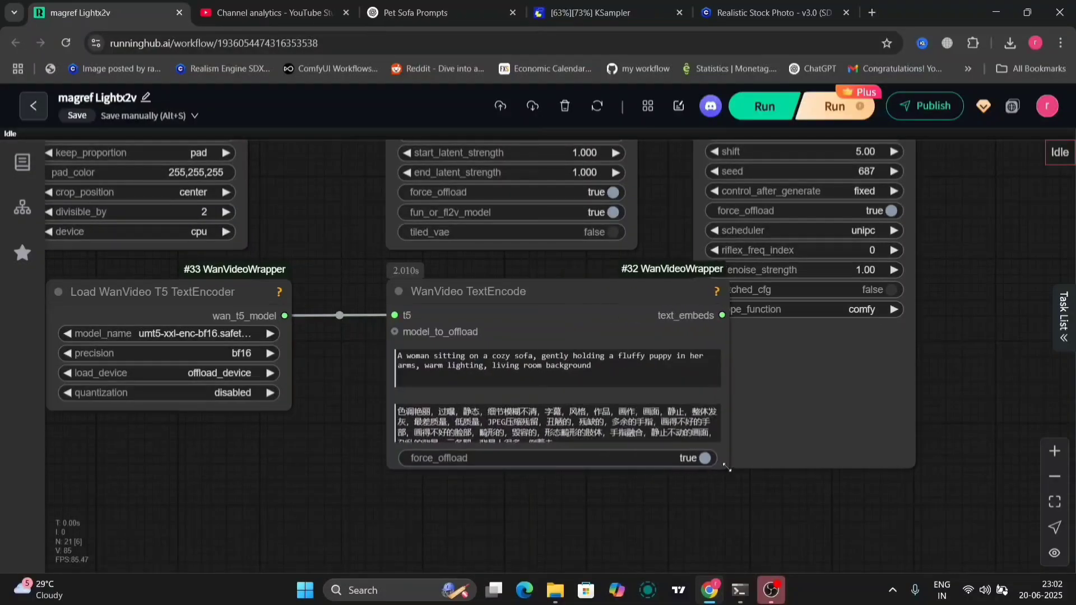
pyautogui.moveTo(653, 291); pyautogui.dragTo(599, 288)
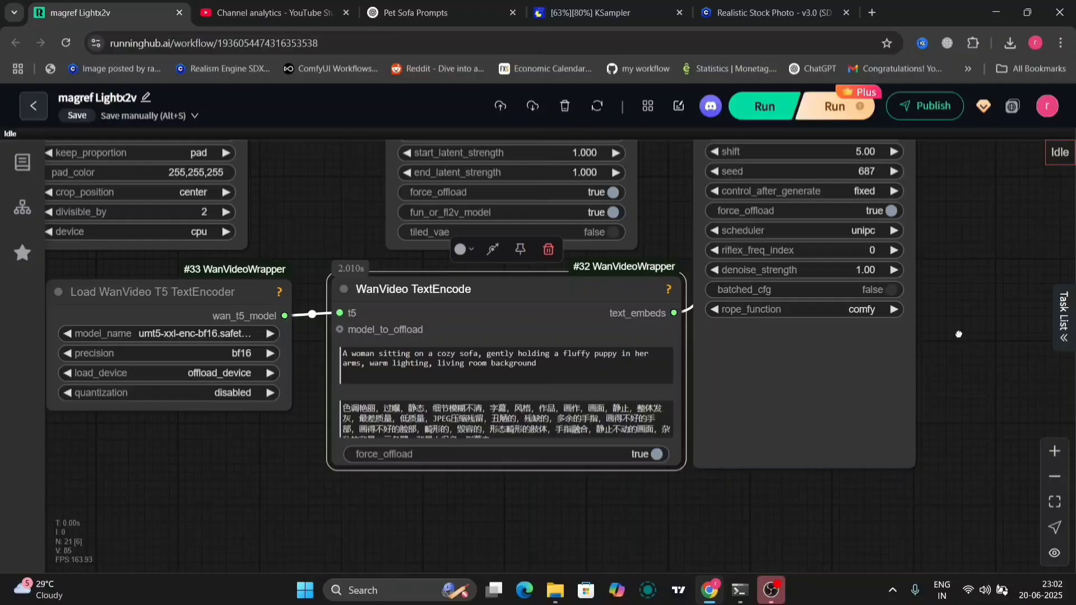
pyautogui.scroll(-3, 958, 337)
pyautogui.scroll(-3, 866, 405)
pyautogui.scroll(2, 510, 414)
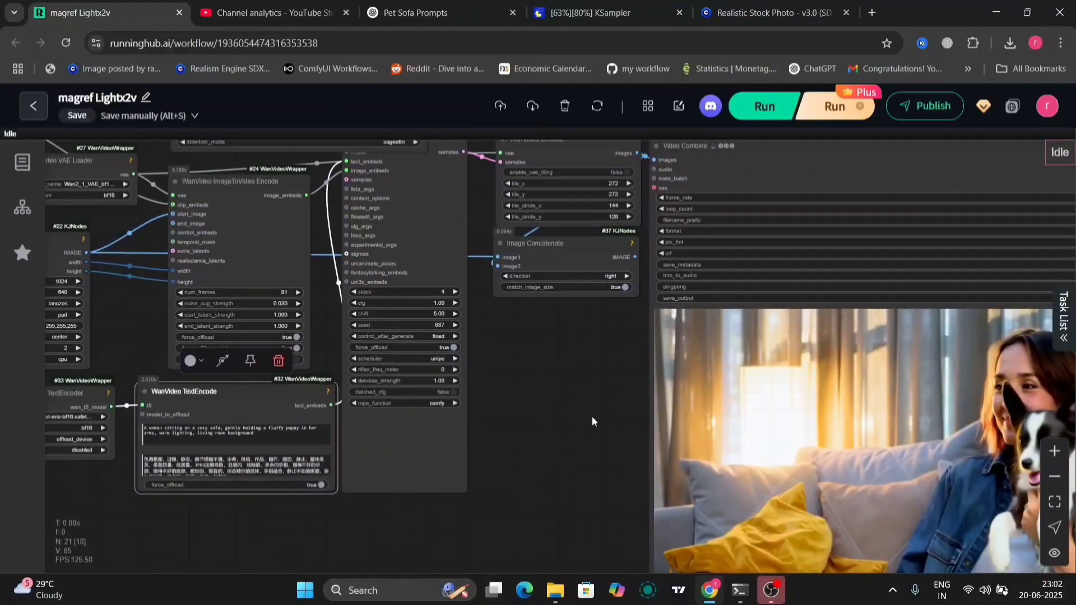
# Step: Save a workflow image of the woman-with-puppy video from the Video Combine node's context menu
pyautogui.moveTo(592, 416); pyautogui.dragTo(276, 285)
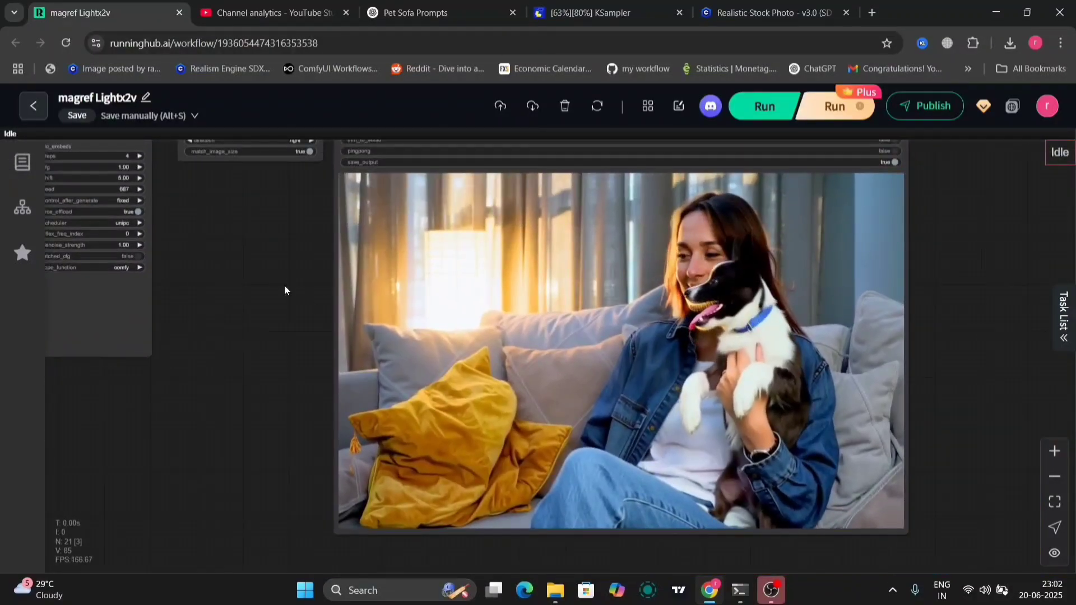
pyautogui.rightClick(617, 352)
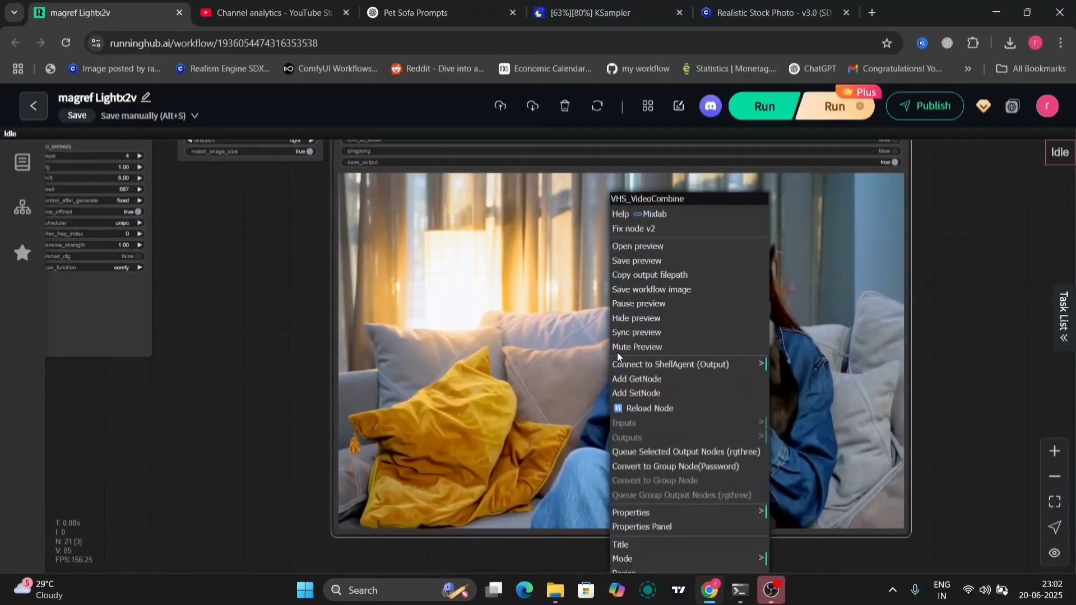
pyautogui.click(672, 290)
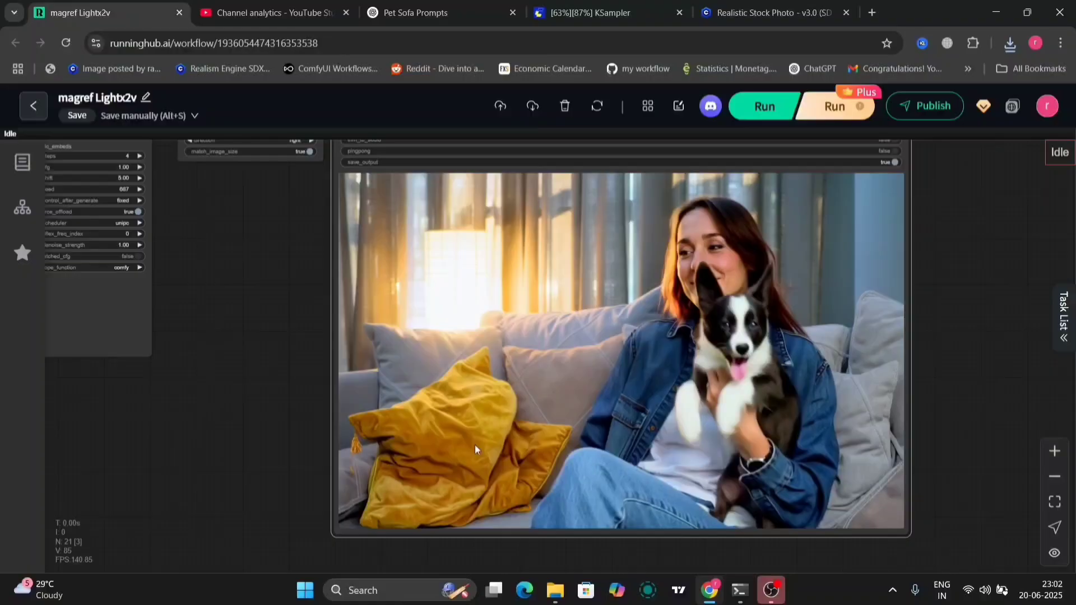
pyautogui.moveTo(300, 344); pyautogui.dragTo(765, 377)
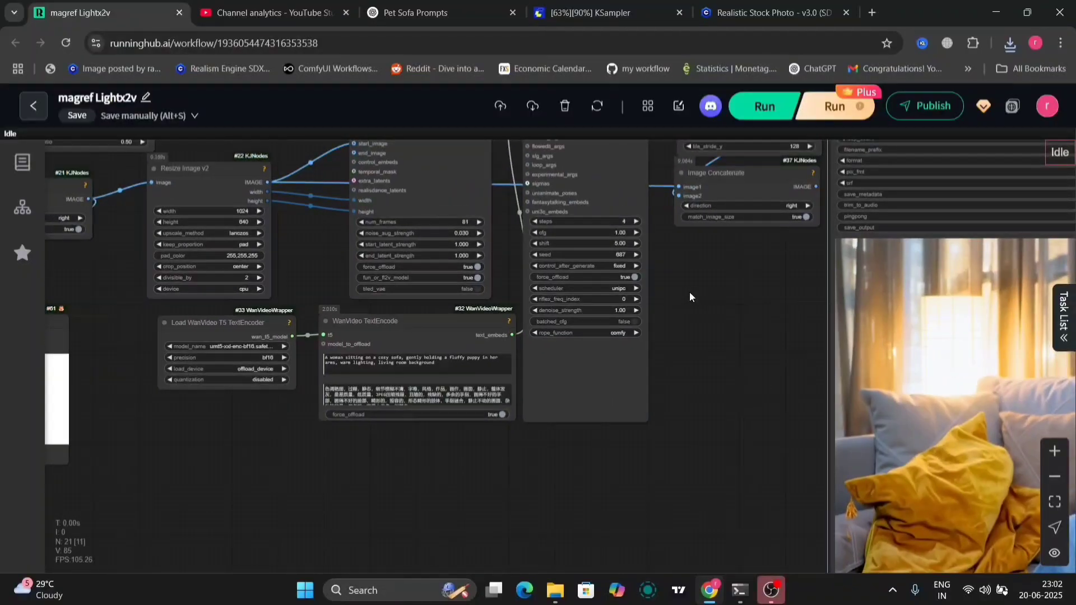
pyautogui.scroll(5, 689, 292)
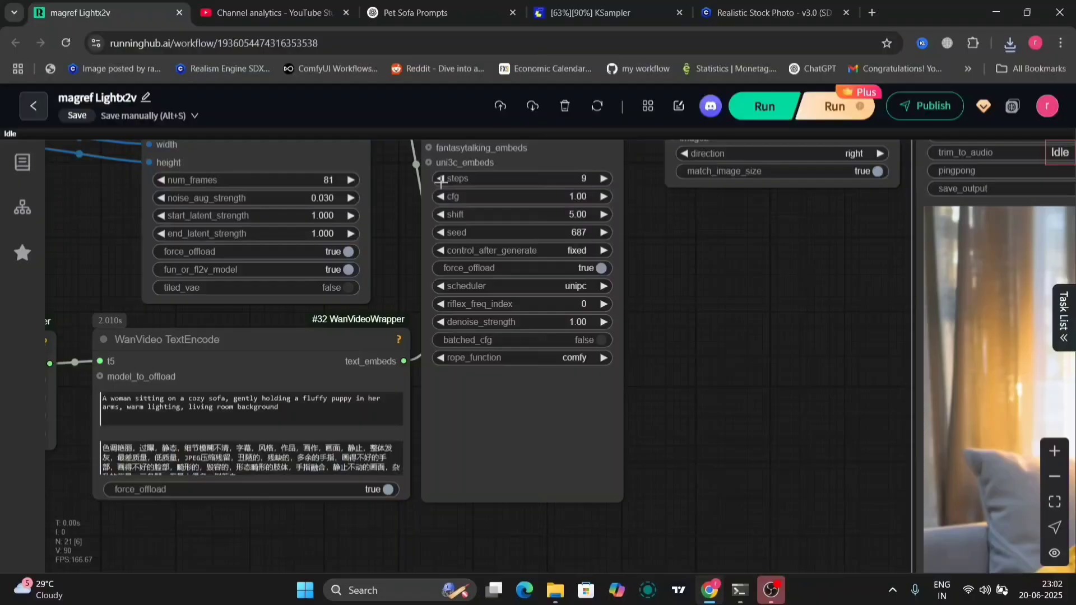
# Step: Attempt a run at 8 steps, then review the preview and sampler settings
pyautogui.click(761, 112)
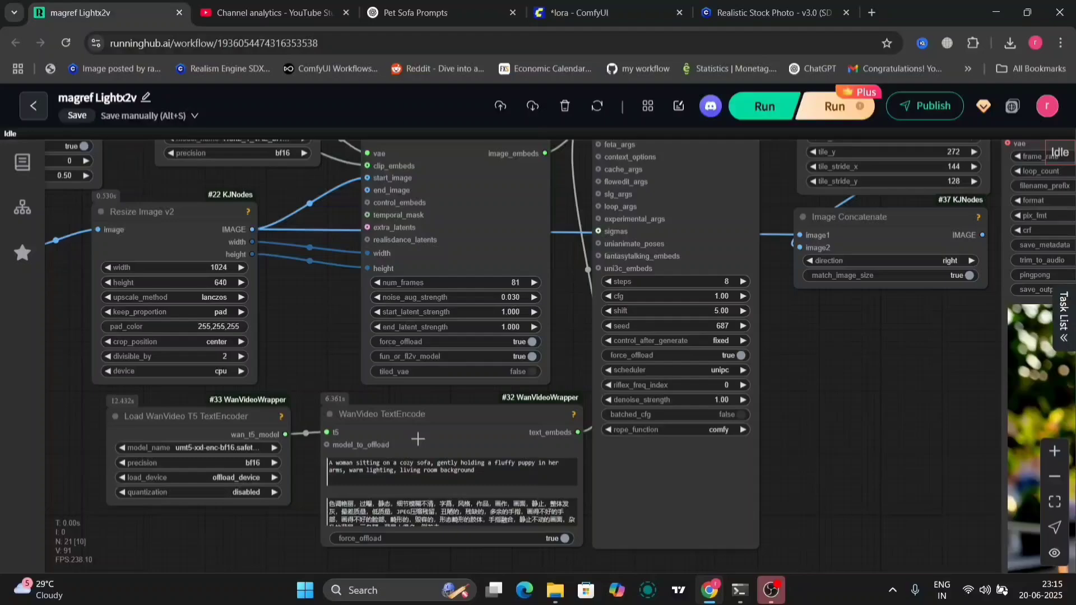
pyautogui.scroll(5, 328, 193)
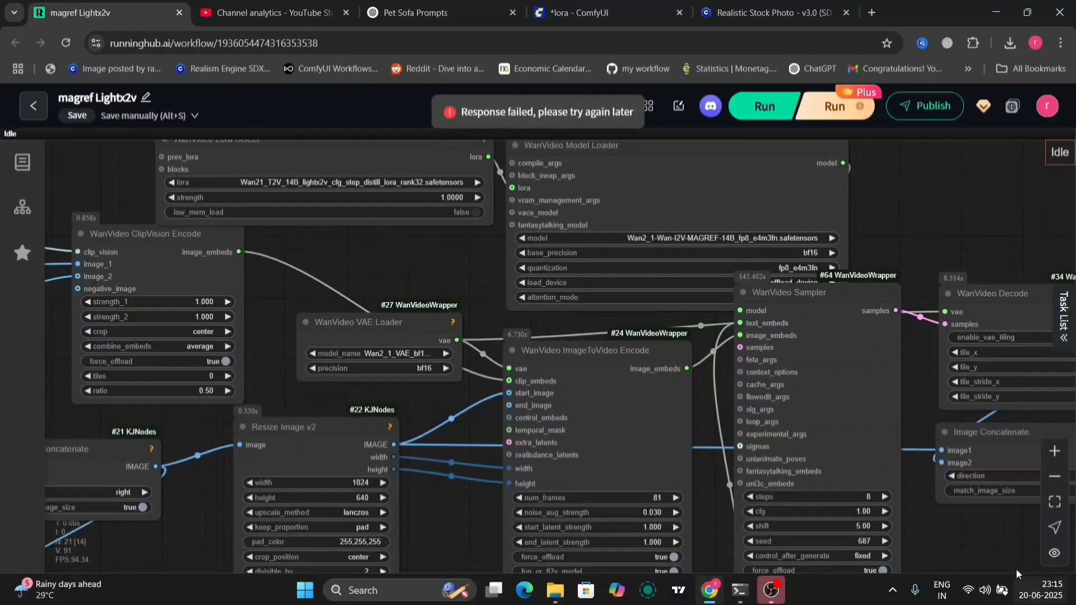
pyautogui.moveTo(980, 539)
pyautogui.mouseDown()
pyautogui.moveTo(599, 342)
pyautogui.moveTo(154, 176)
pyautogui.mouseUp()
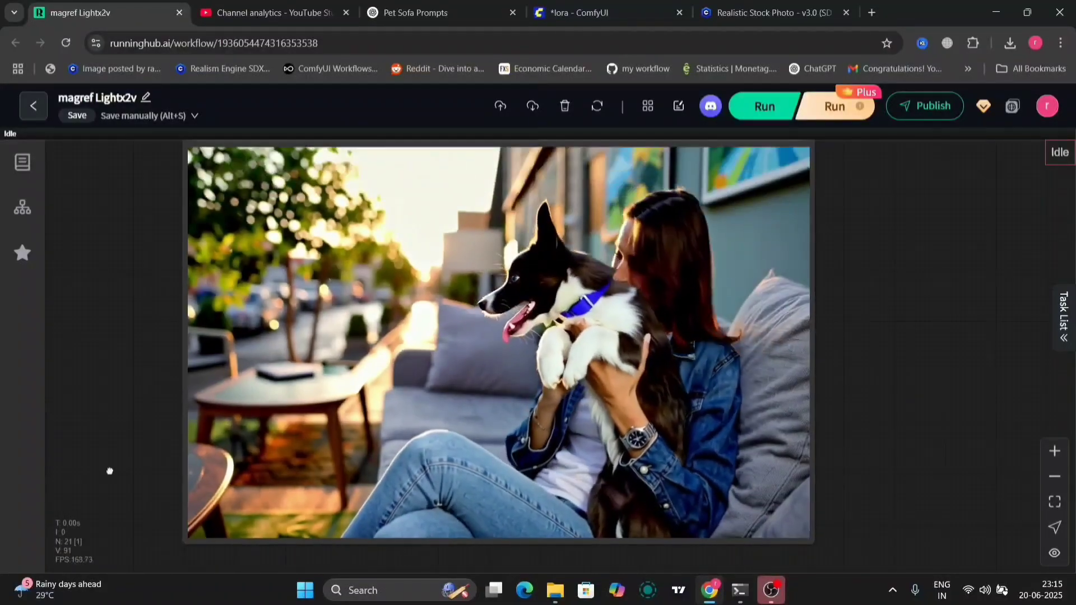
pyautogui.moveTo(110, 470)
pyautogui.mouseDown()
pyautogui.moveTo(364, 381)
pyautogui.moveTo(541, 541)
pyautogui.mouseUp()
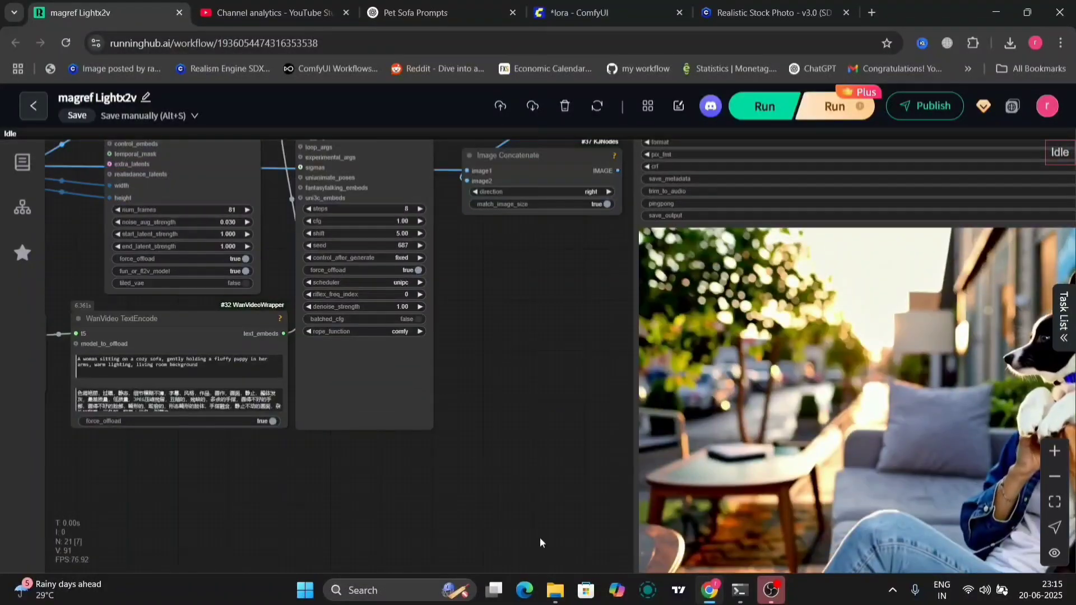
pyautogui.moveTo(468, 308); pyautogui.dragTo(546, 375)
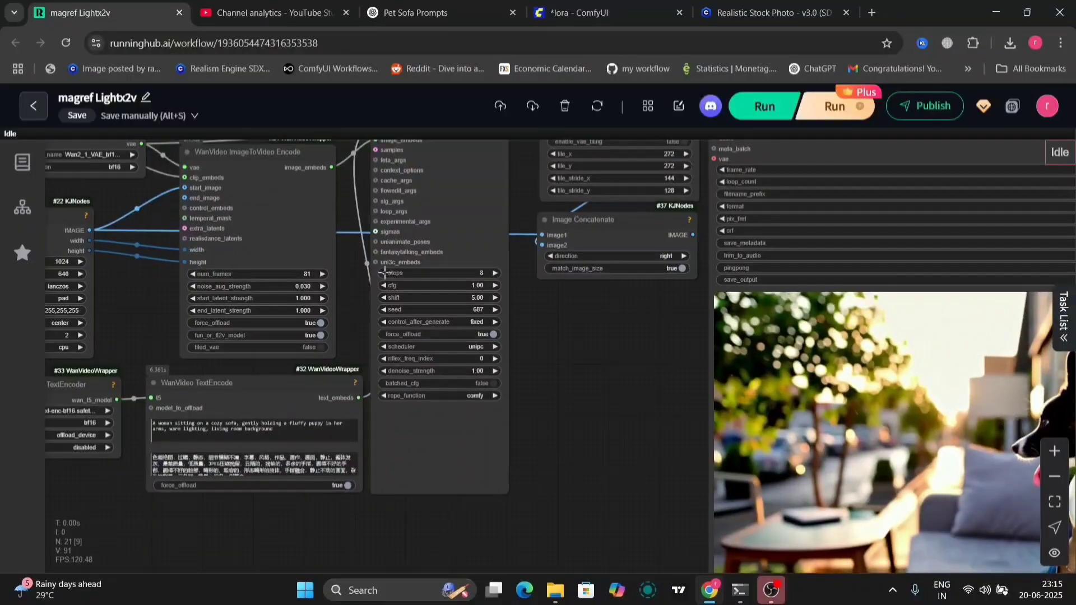
# Step: Lower WanVideo Sampler steps to 5, rerun, and view the new outdoor sofa video
pyautogui.click(384, 272)
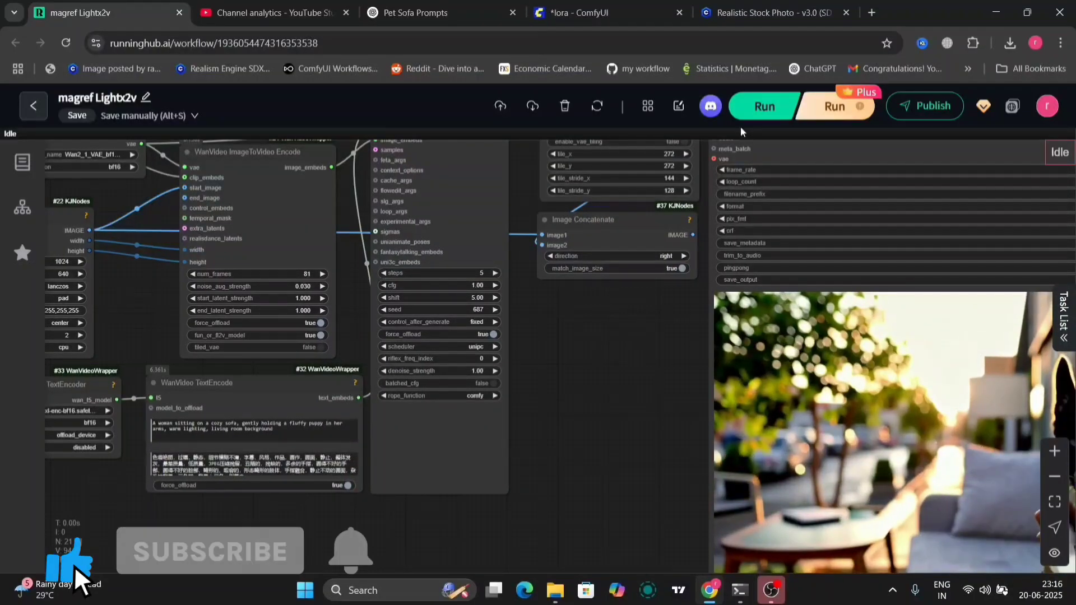
pyautogui.click(759, 110)
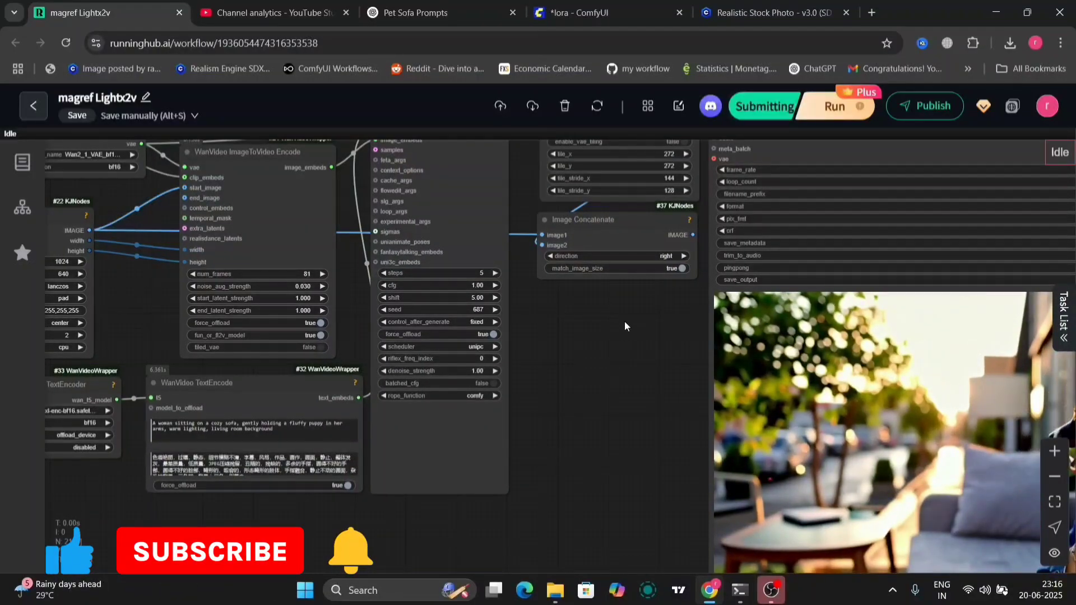
pyautogui.moveTo(622, 324); pyautogui.dragTo(397, 288)
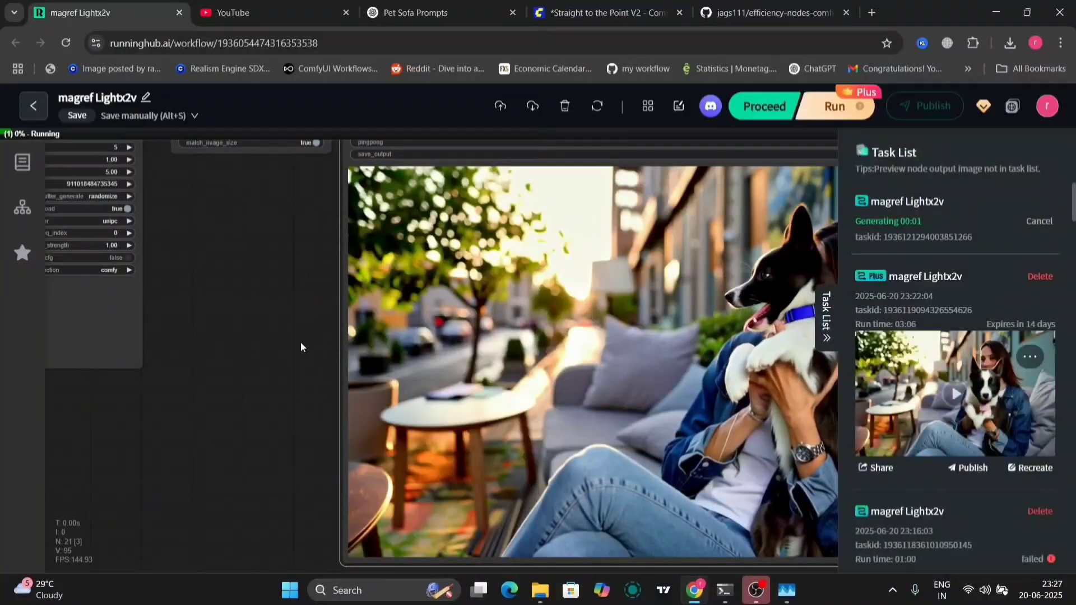
pyautogui.click(829, 313)
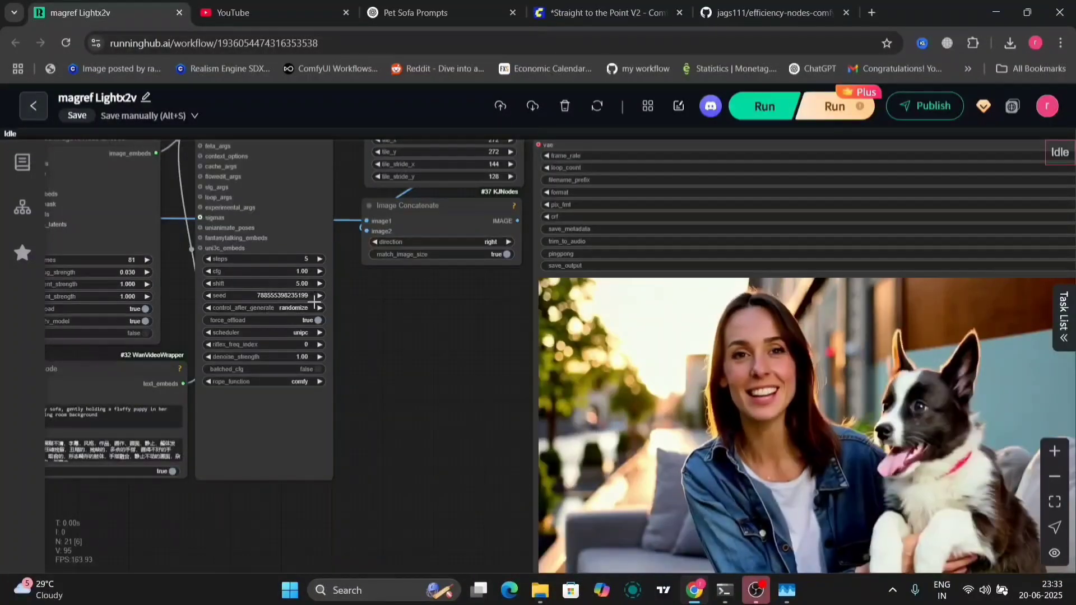
pyautogui.moveTo(503, 415)
pyautogui.mouseDown()
pyautogui.moveTo(269, 290)
pyautogui.moveTo(242, 328)
pyautogui.mouseUp()
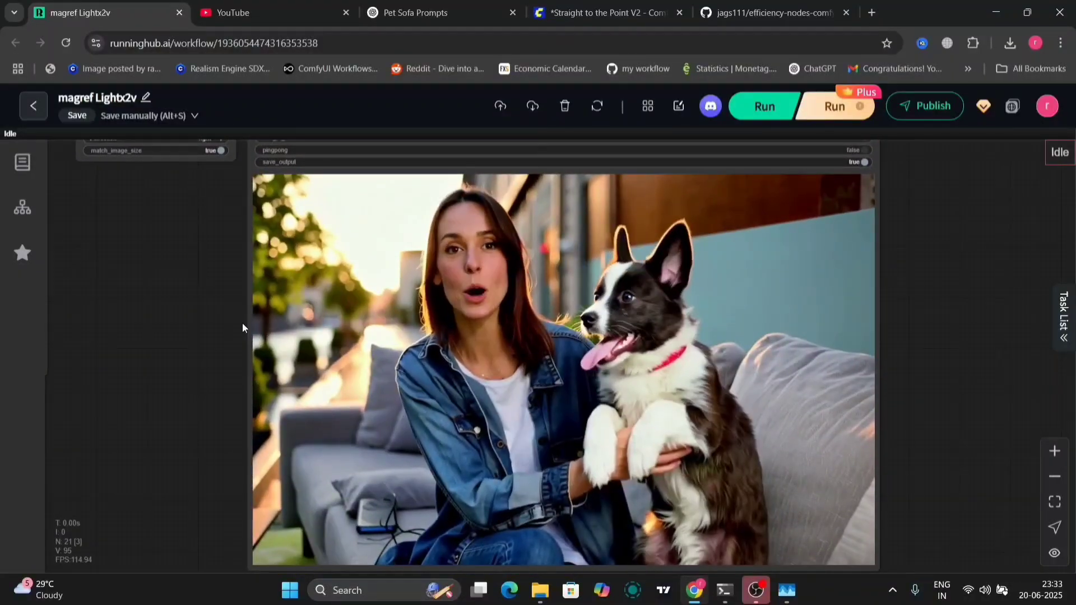
pyautogui.moveTo(243, 328); pyautogui.dragTo(391, 372)
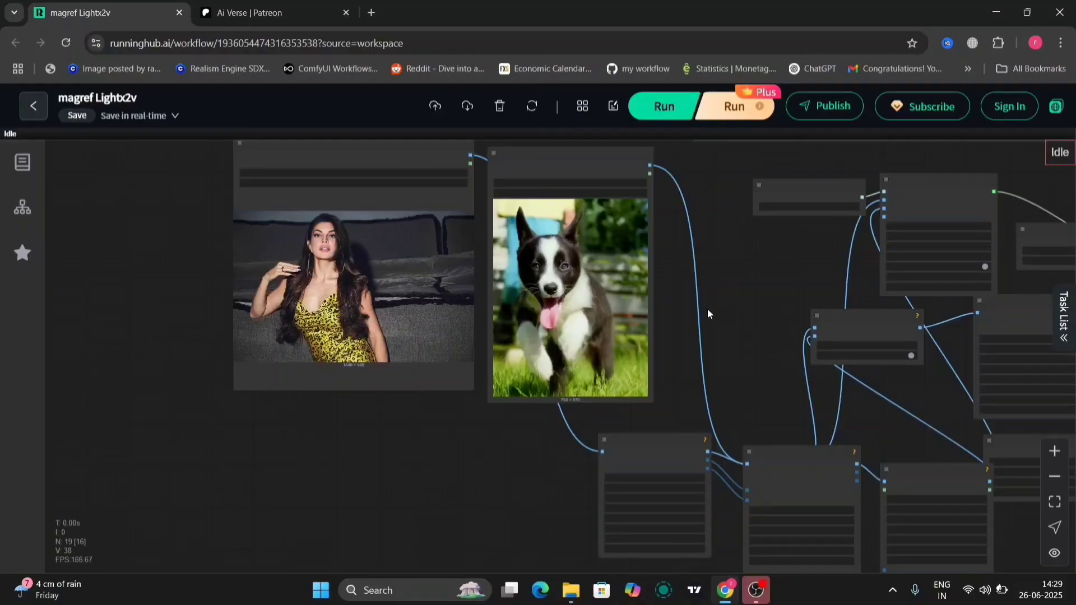
pyautogui.scroll(5, 706, 309)
# Step: Move the Resize Image v2 node up beside Image Concatenate
pyautogui.moveTo(706, 309); pyautogui.dragTo(886, 370)
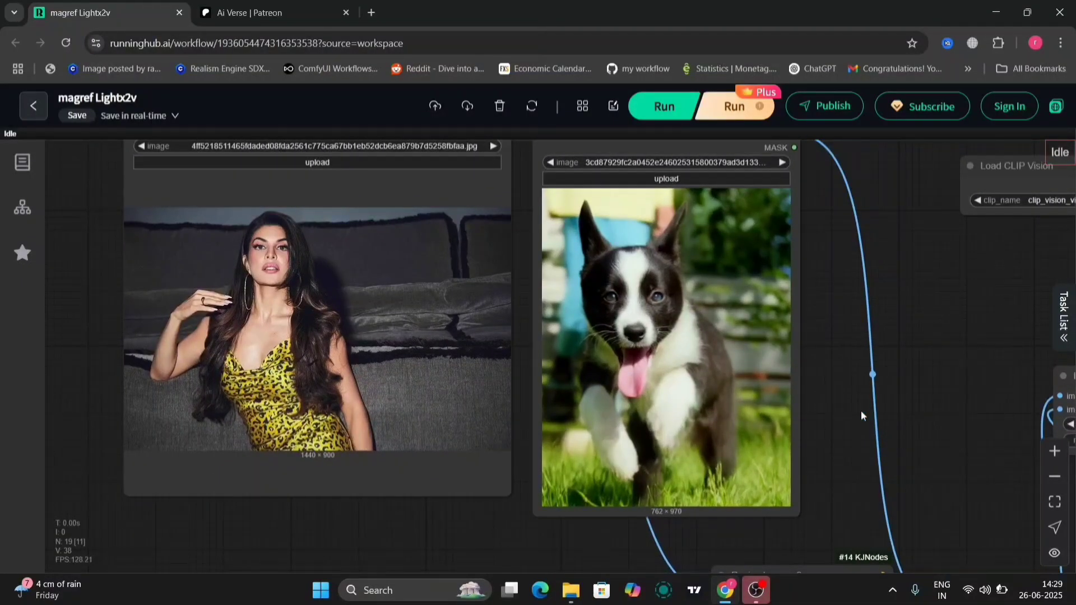
pyautogui.scroll(-5, 861, 415)
pyautogui.moveTo(861, 414)
pyautogui.mouseDown()
pyautogui.moveTo(659, 325)
pyautogui.moveTo(451, 172)
pyautogui.mouseUp()
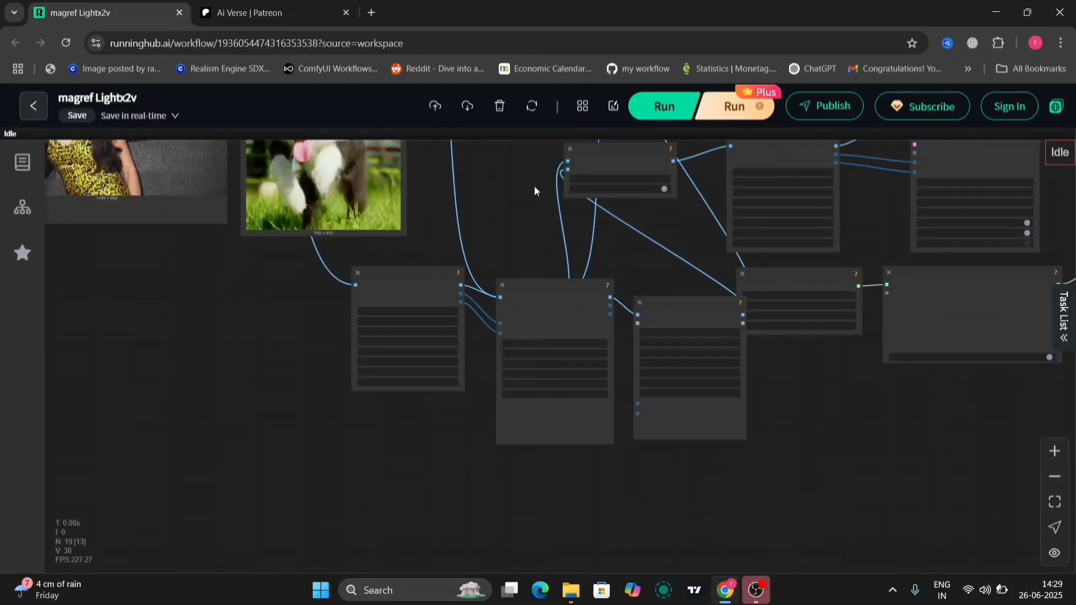
pyautogui.moveTo(534, 190); pyautogui.dragTo(454, 363)
pyautogui.scroll(5, 454, 282)
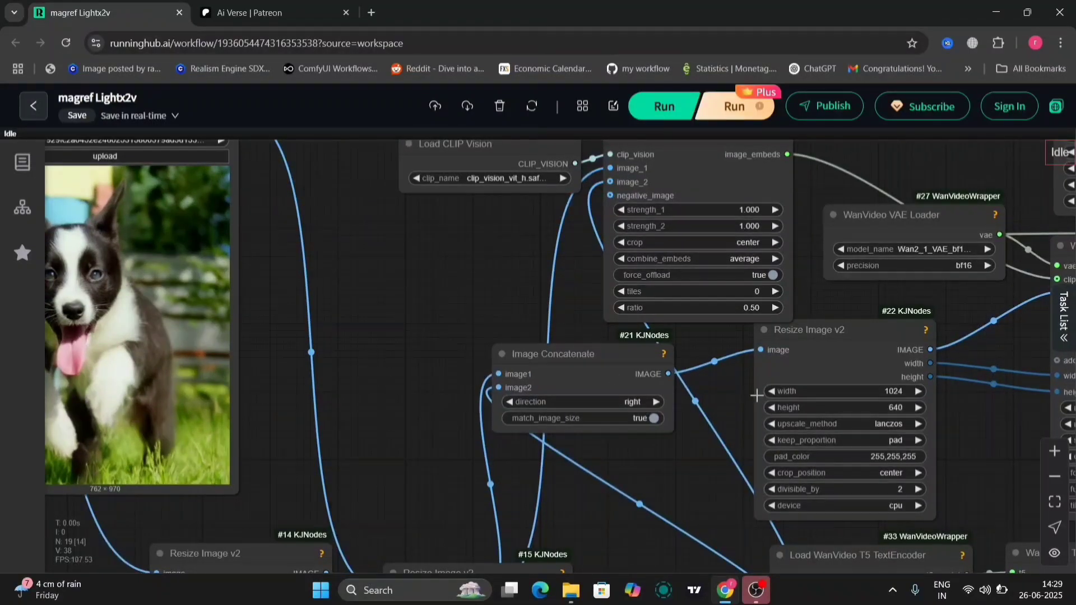
pyautogui.press('super')
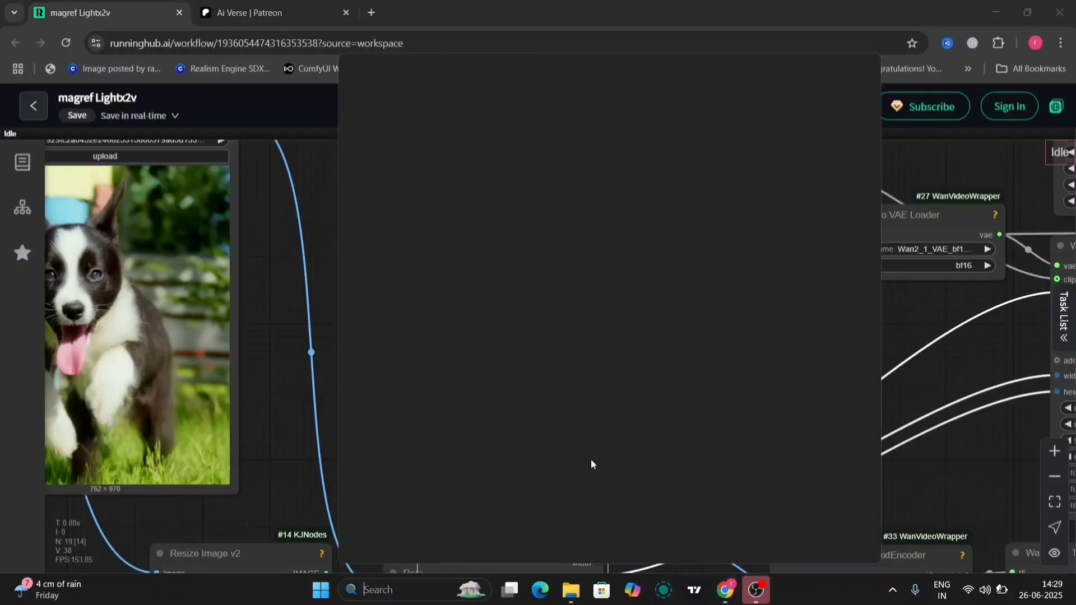
pyautogui.click(928, 353)
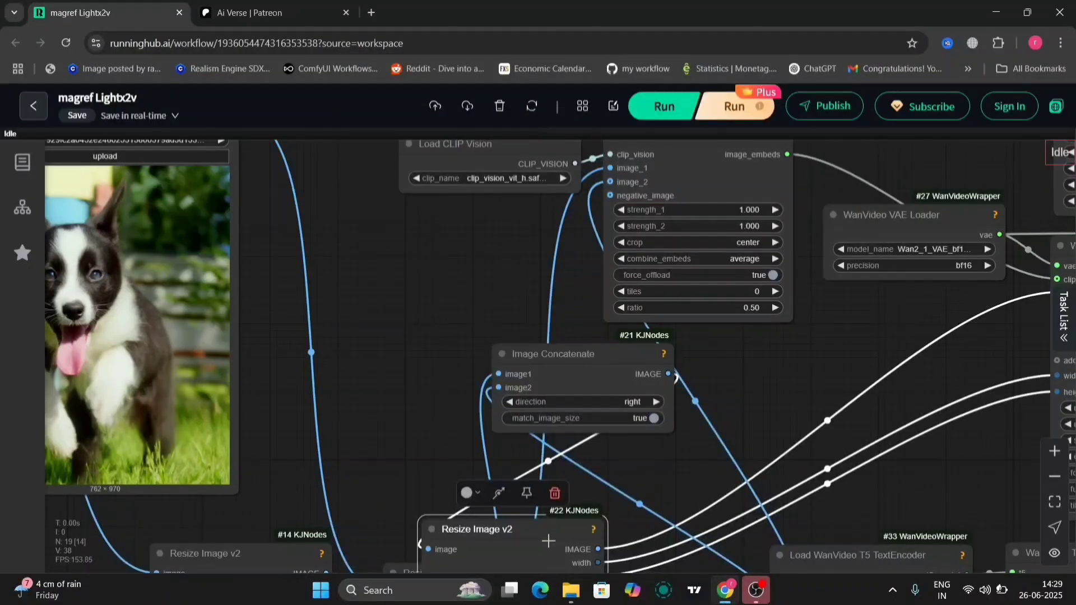
pyautogui.moveTo(548, 541); pyautogui.dragTo(885, 346)
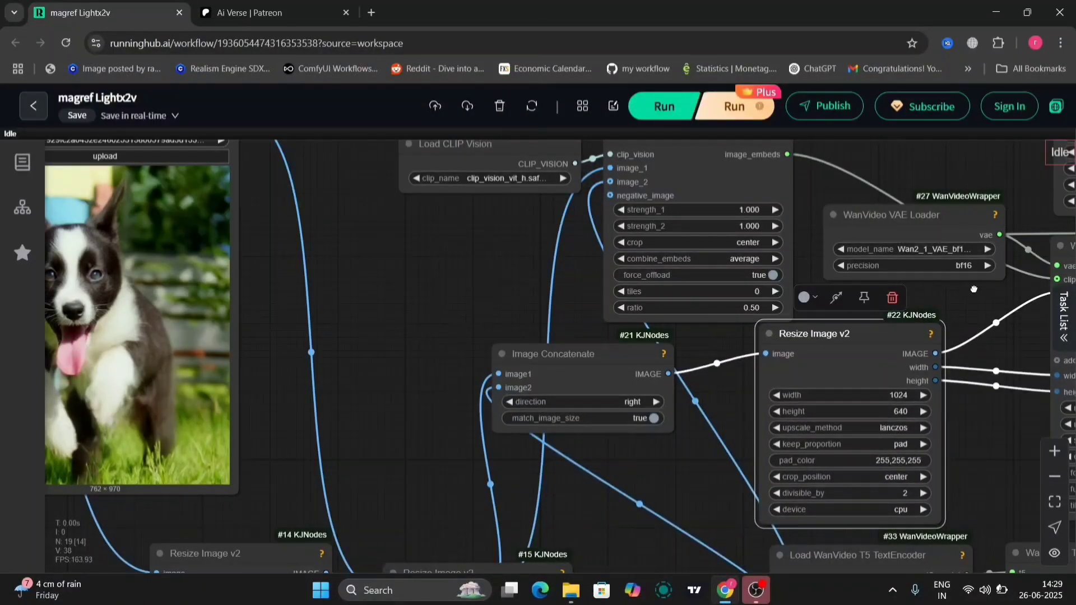
# Step: Pan across the Lora Select, Model Loader, Sampler and WanVideo Decode nodes
pyautogui.moveTo(973, 289); pyautogui.dragTo(715, 518)
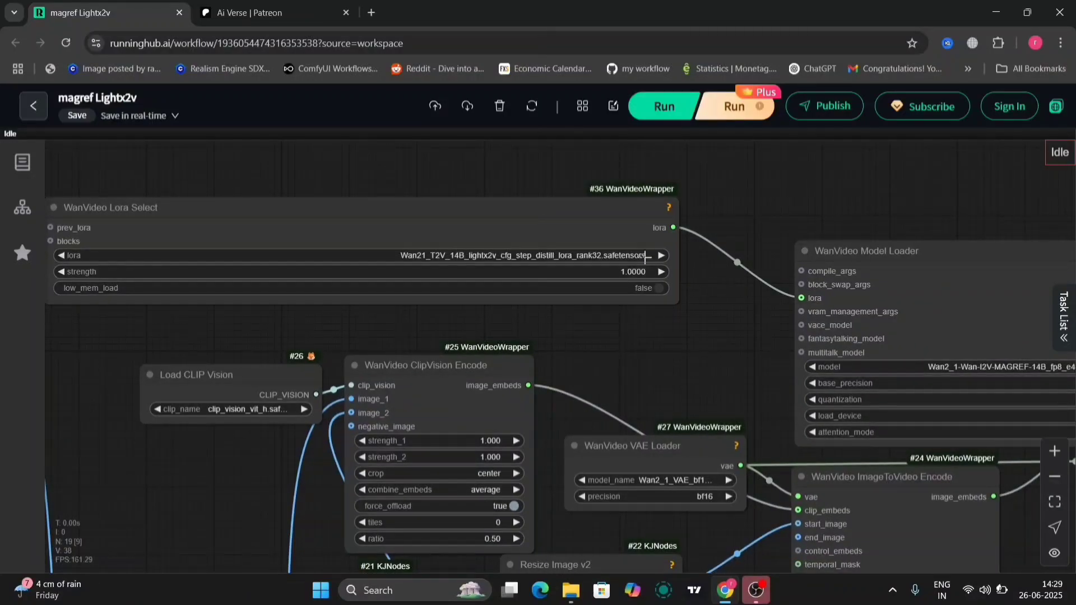
pyautogui.moveTo(765, 386); pyautogui.dragTo(261, 348)
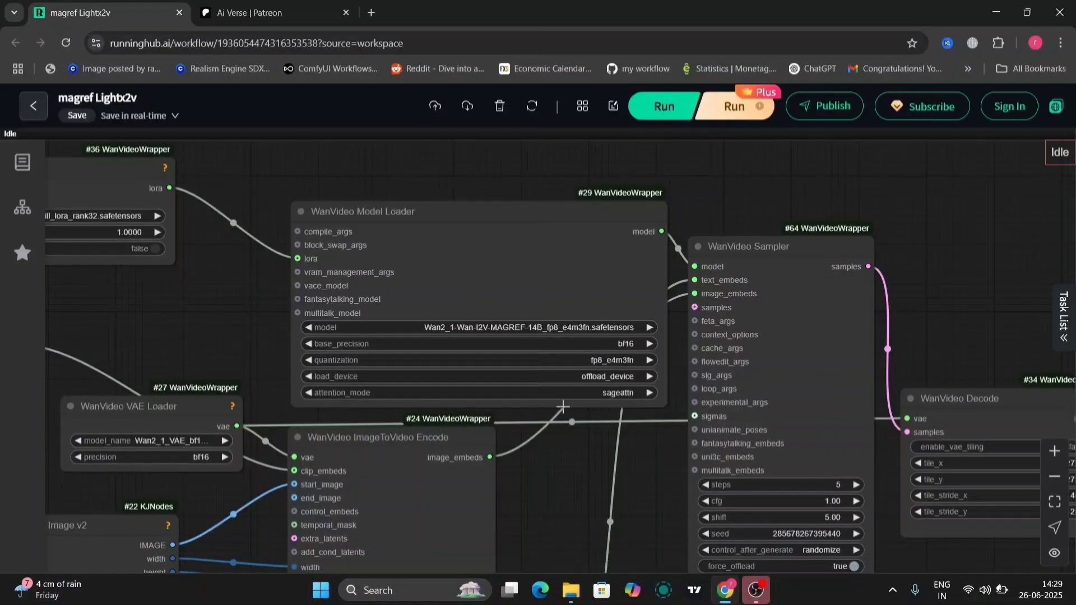
pyautogui.moveTo(588, 483); pyautogui.dragTo(577, 264)
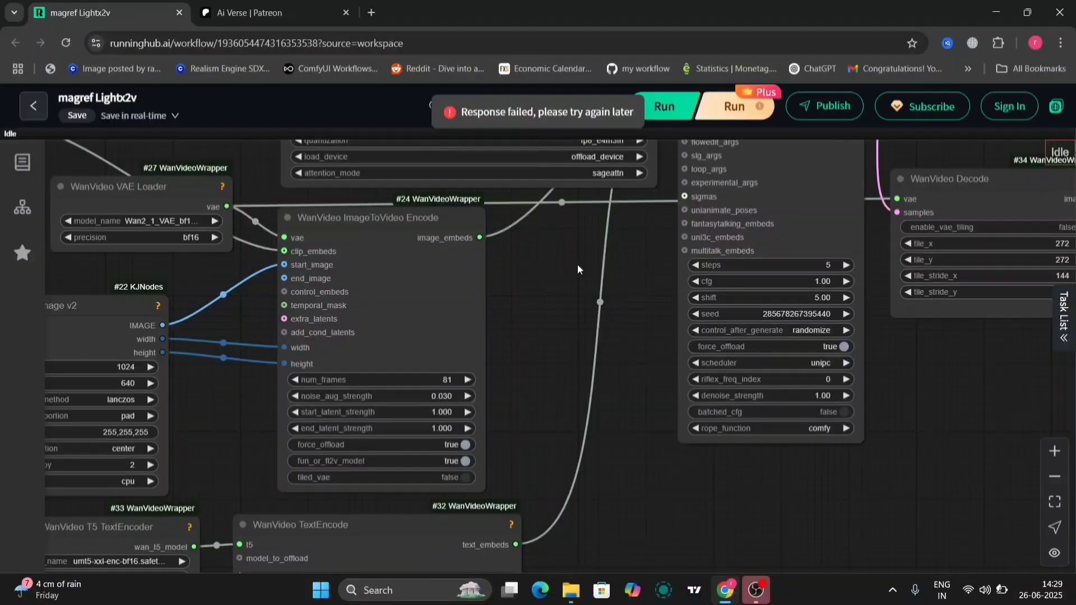
pyautogui.moveTo(518, 382); pyautogui.dragTo(351, 429)
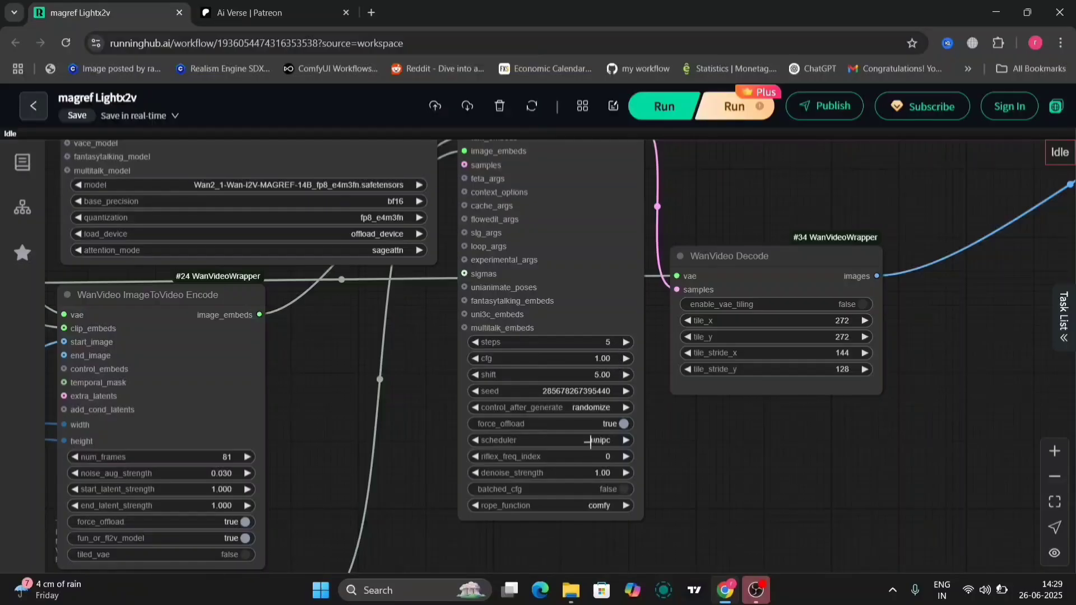
pyautogui.scroll(-5, 737, 497)
pyautogui.scroll(2, 589, 415)
pyautogui.scroll(2, 824, 446)
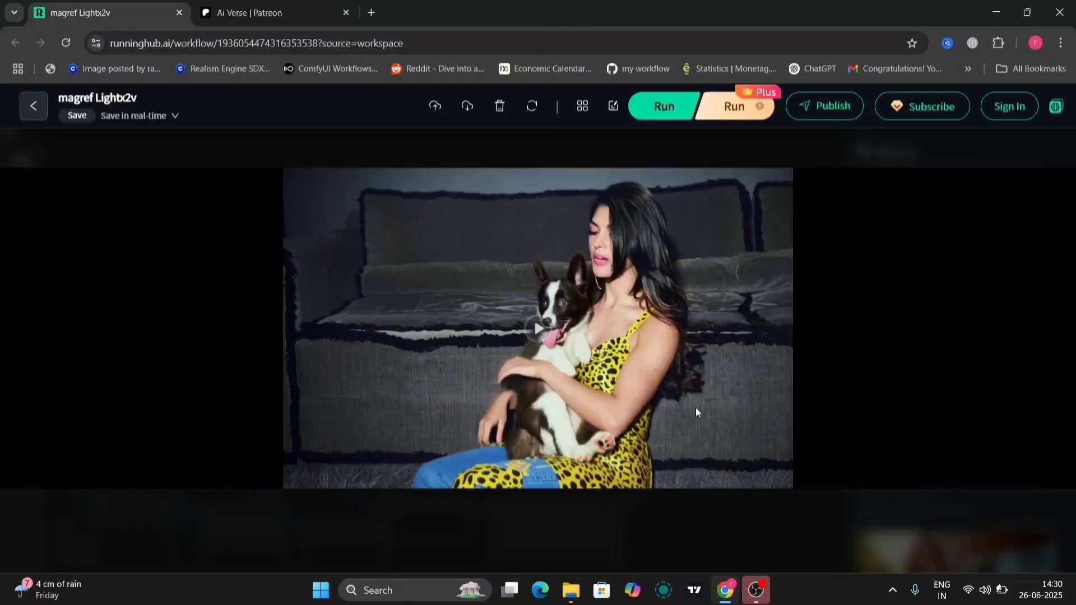
# Step: Play the yellow-dress woman and puppy sofa video twice, reopening it from the Task List
pyautogui.click(538, 330)
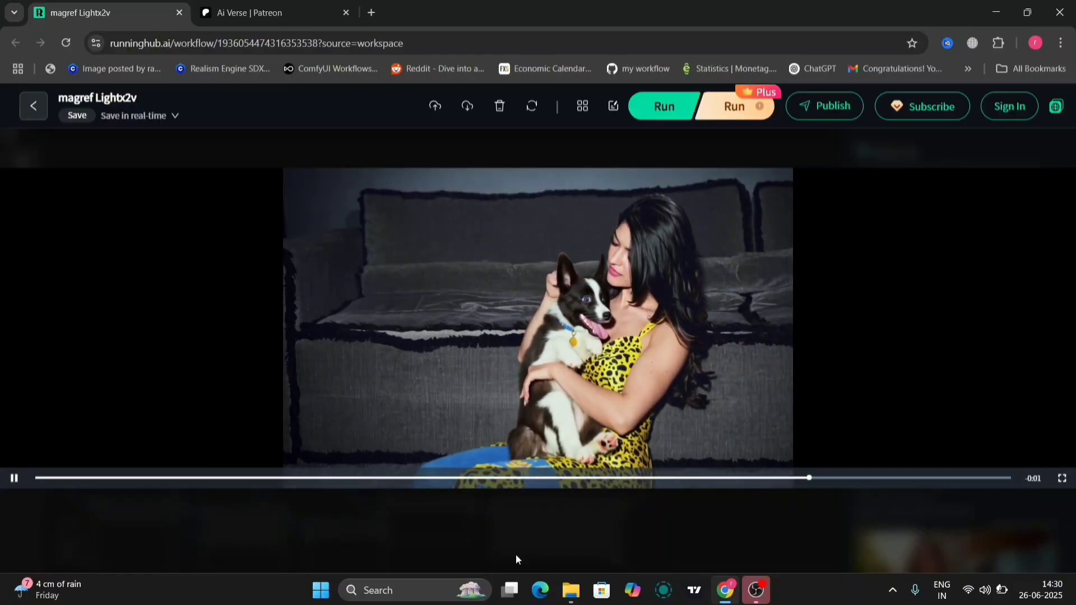
pyautogui.press('Escape')
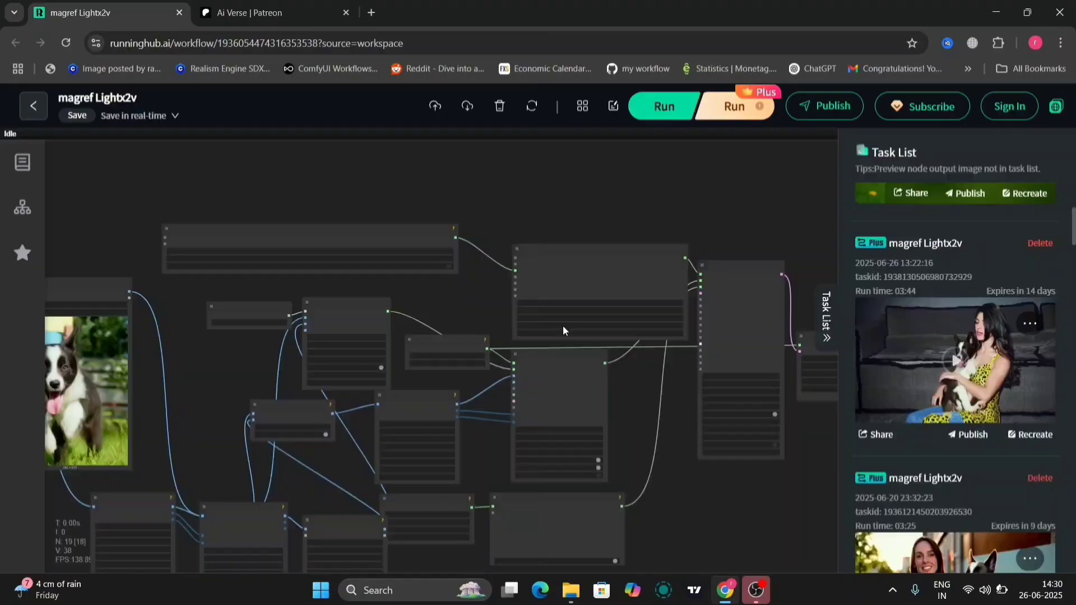
pyautogui.click(975, 382)
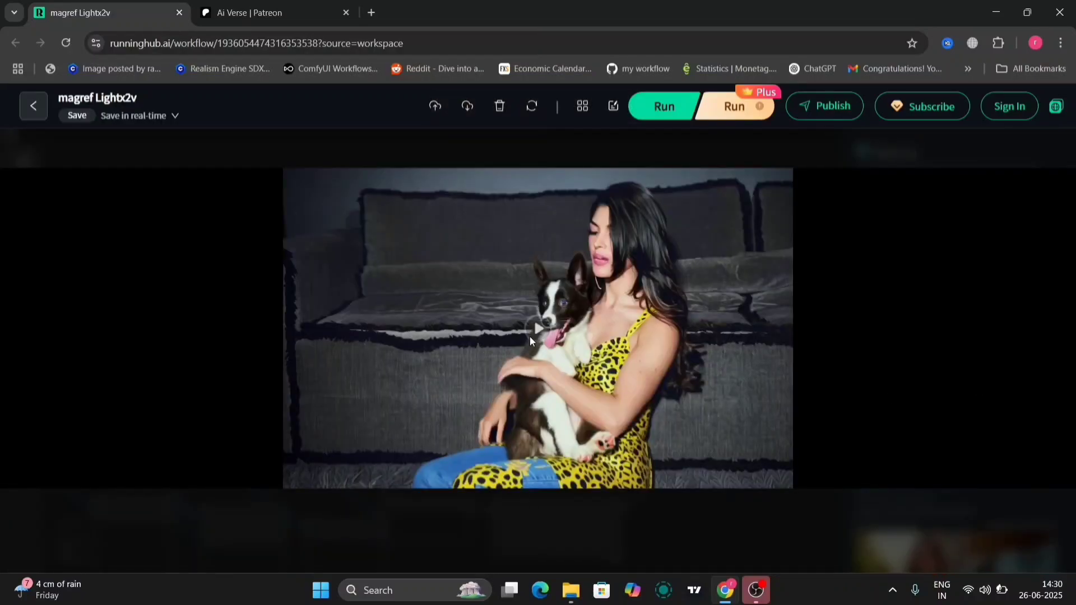
pyautogui.click(536, 330)
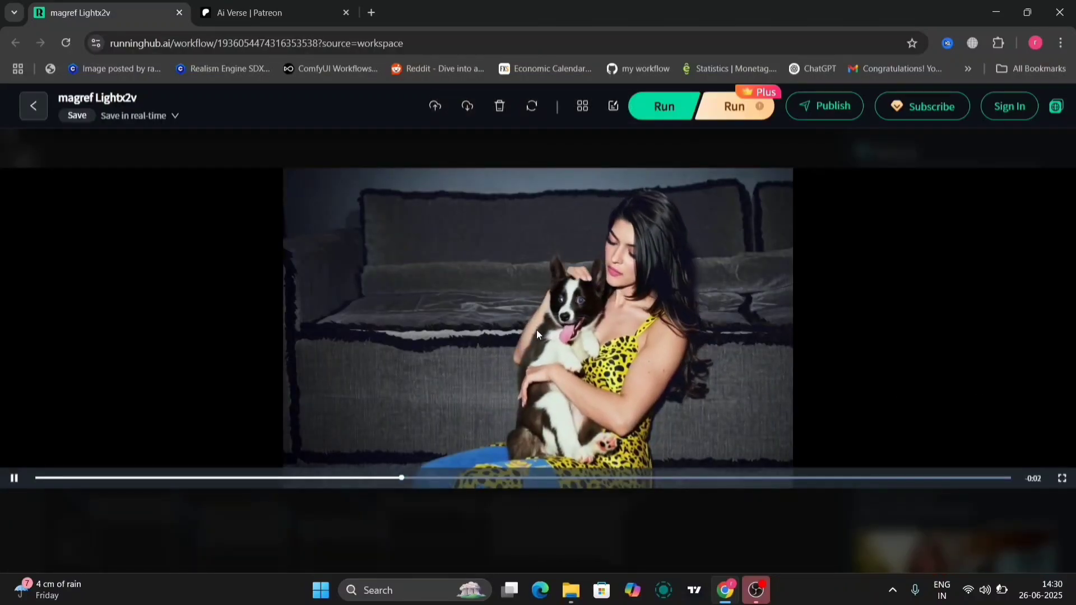
pyautogui.press('Escape')
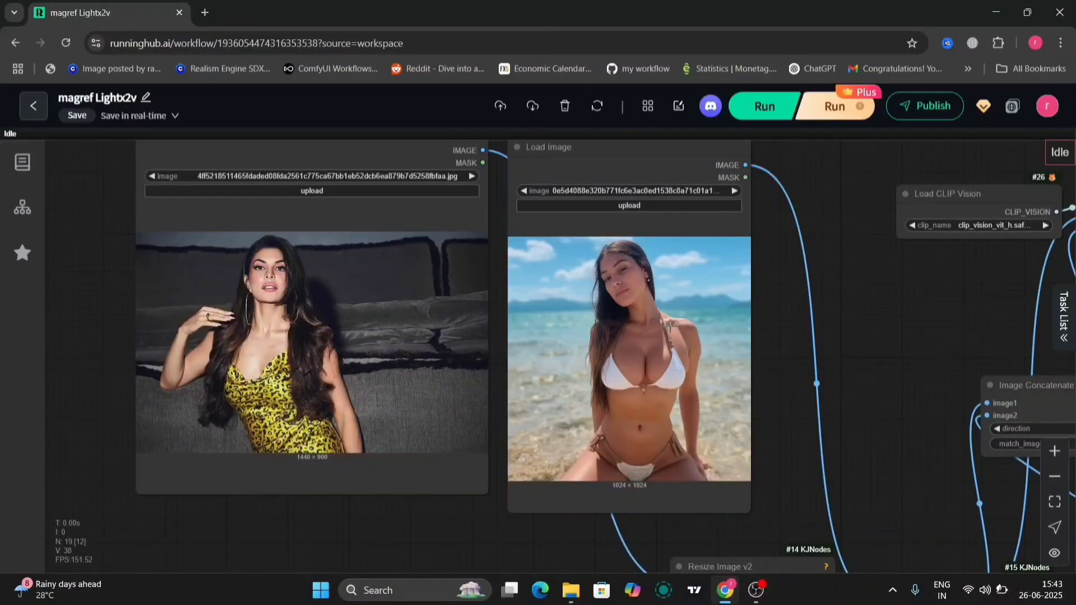
pyautogui.scroll(-5, 823, 368)
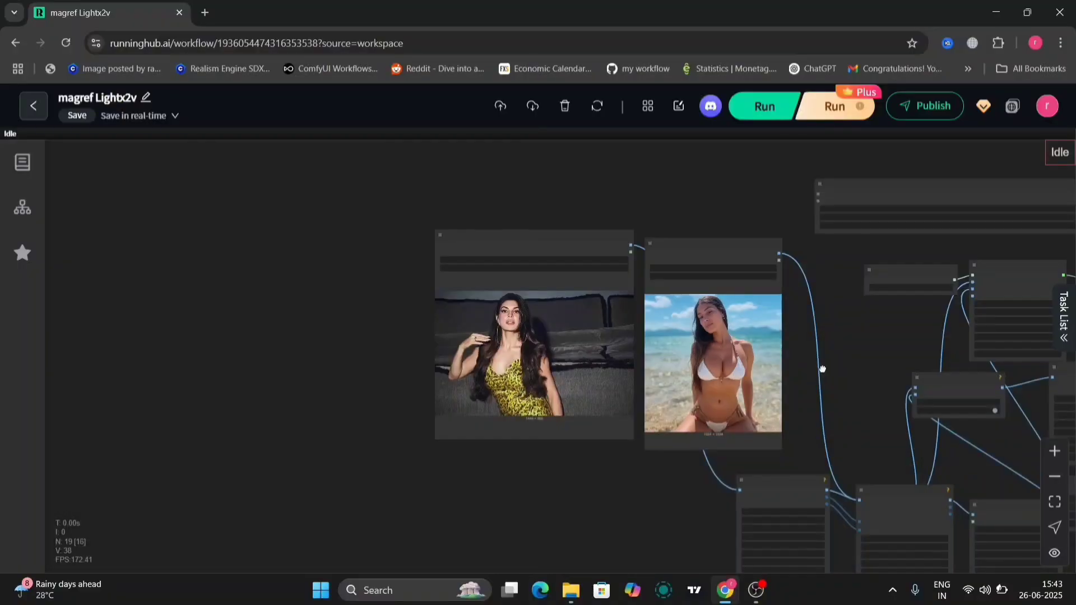
# Step: Review the two reference images and the beach-teasing positive prompt, then the sampler and decode nodes
pyautogui.moveTo(823, 368); pyautogui.dragTo(440, 281)
pyautogui.scroll(5, 820, 528)
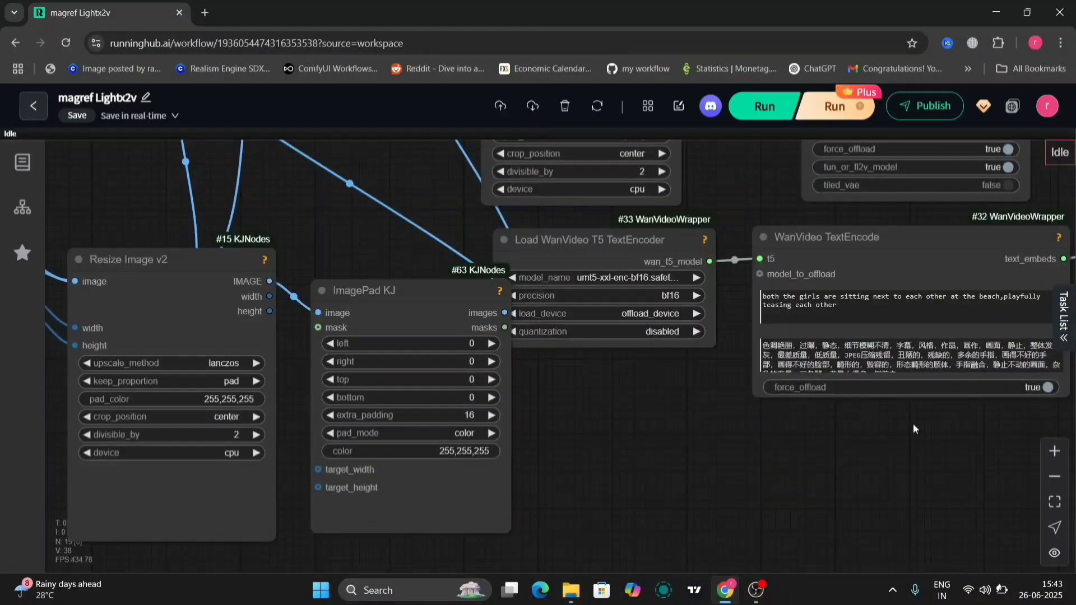
pyautogui.moveTo(914, 423); pyautogui.dragTo(705, 500)
pyautogui.tripleClick(554, 379)
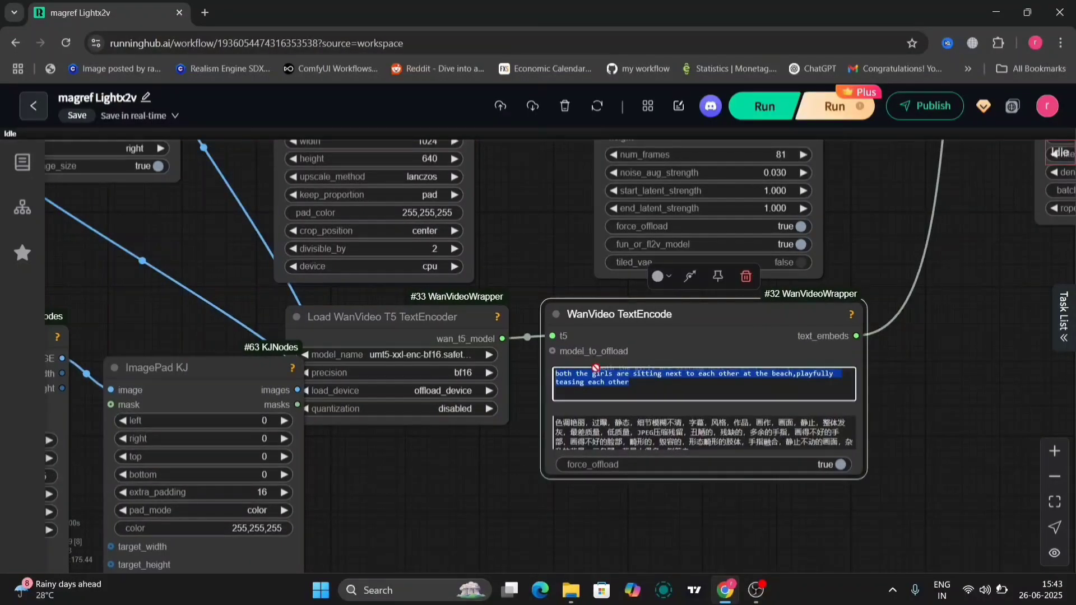
pyautogui.click(648, 384)
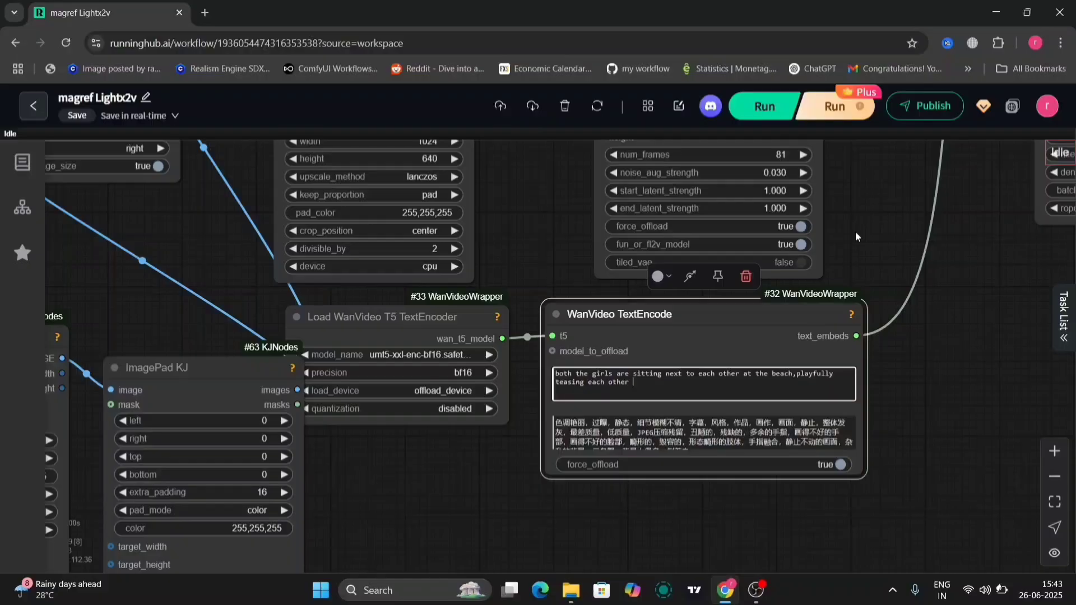
pyautogui.moveTo(855, 236); pyautogui.dragTo(810, 328)
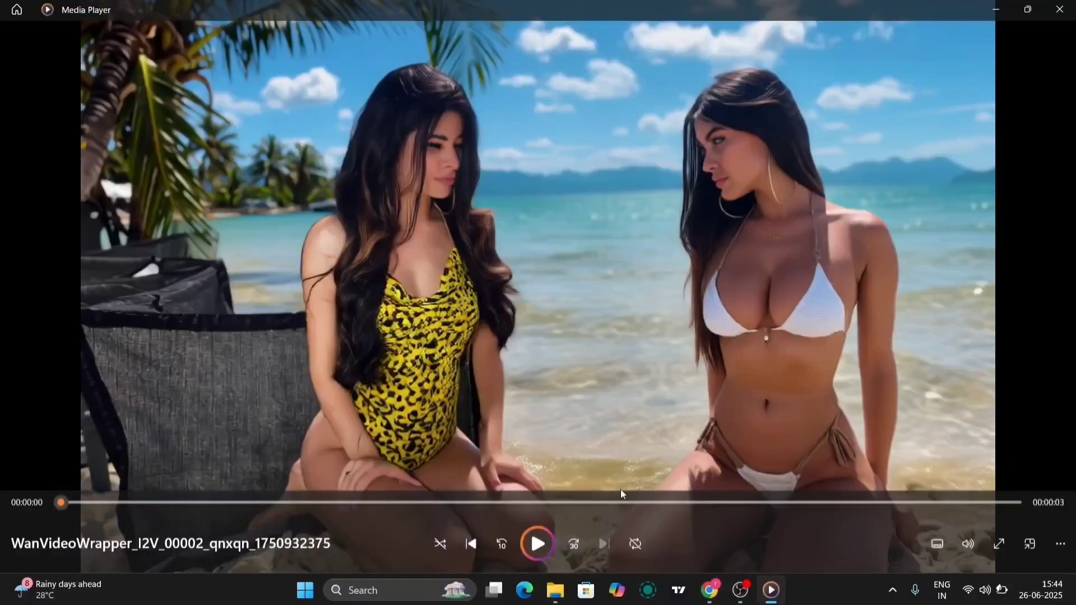
# Step: Play the generated beach clip of the two girls, replaying it several times
pyautogui.click(530, 549)
pyautogui.click(533, 547)
pyautogui.press('space')
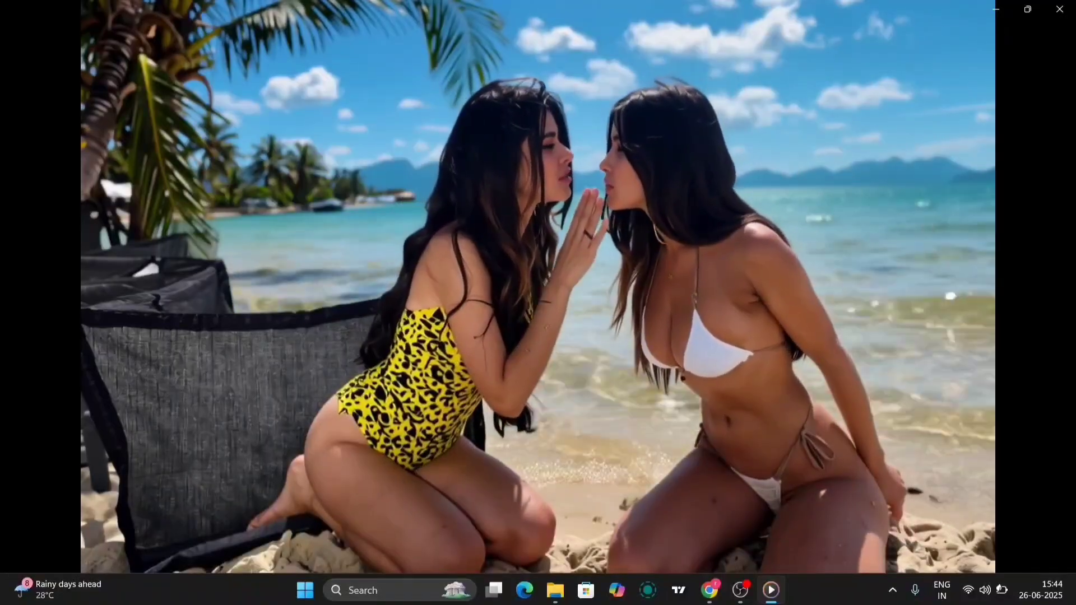
pyautogui.press('space')
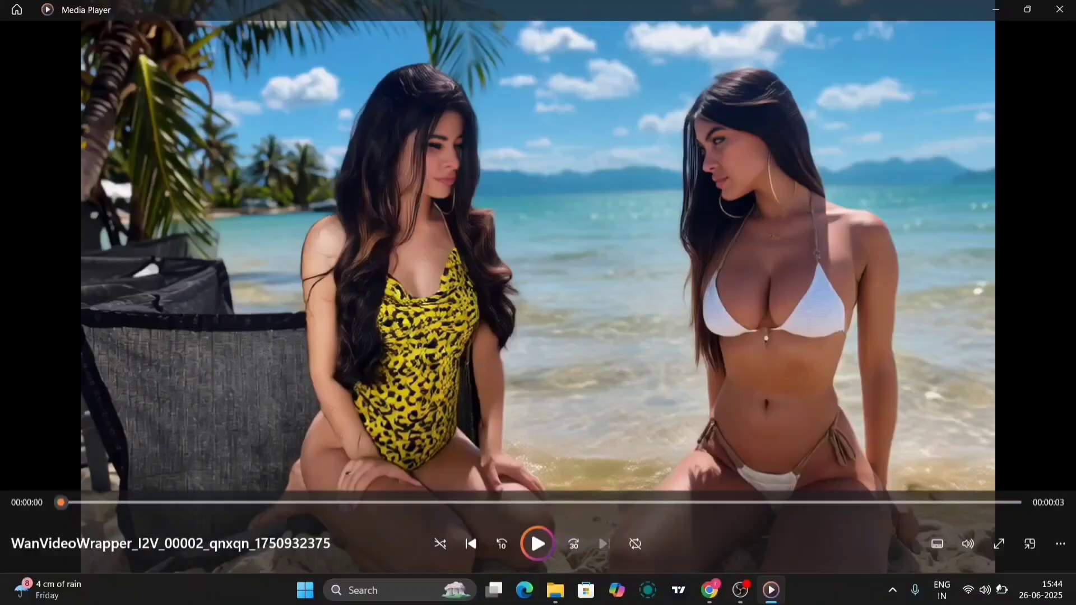
# Step: Leave the now-playing view for Media Player's Recent media Home page
pyautogui.click(17, 10)
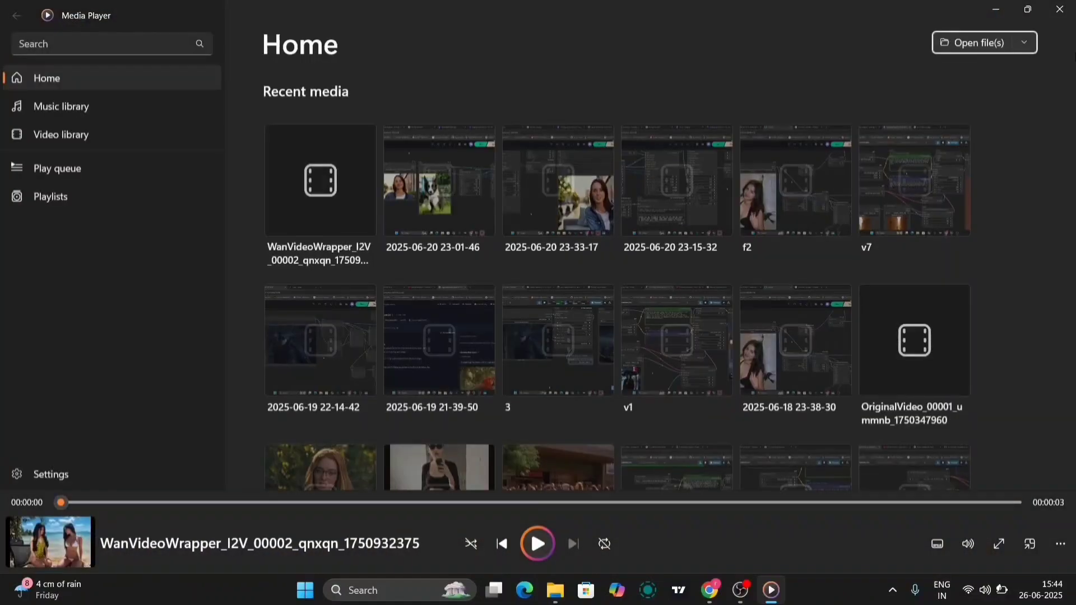